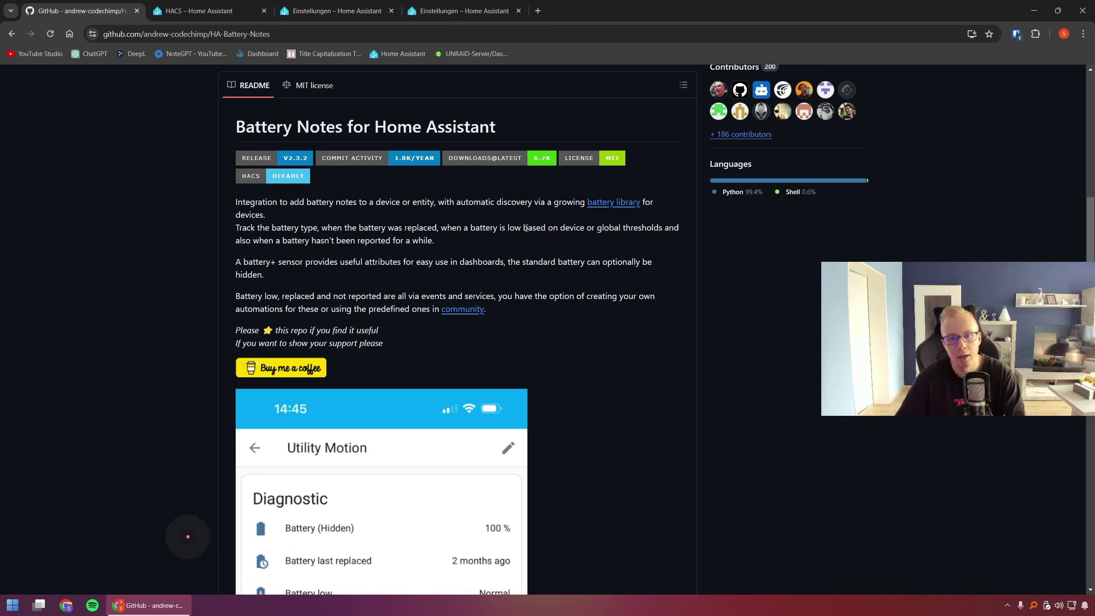
# Read through the Battery Notes README on GitHub, covering its description, example entities and installation instructions.
pyautogui.moveTo(359, 227); pyautogui.dragTo(437, 227)
pyautogui.click(301, 228)
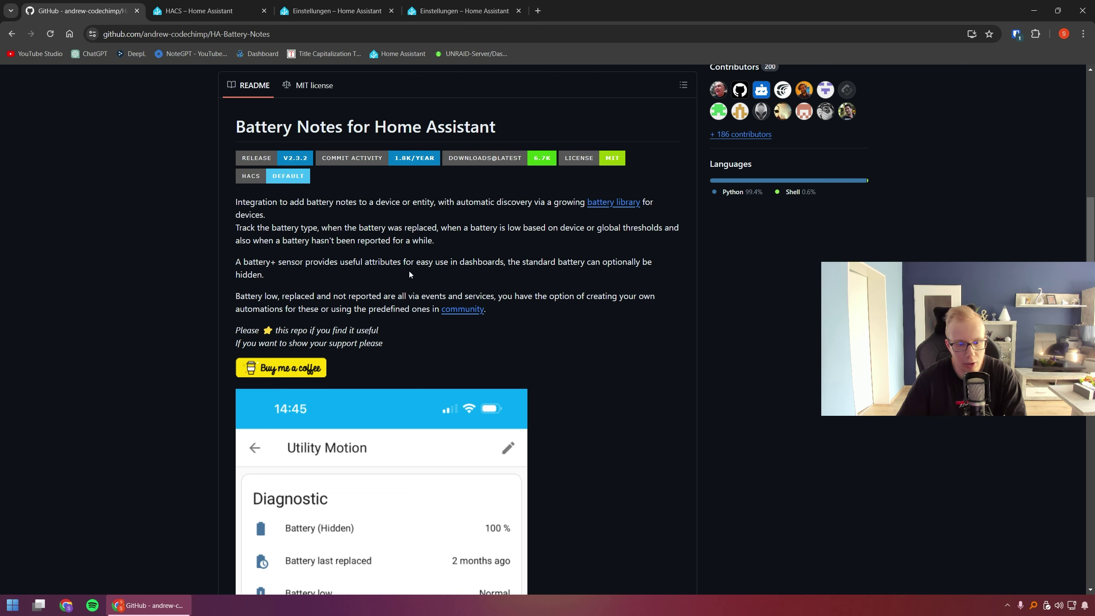
pyautogui.scroll(-5, 411, 274)
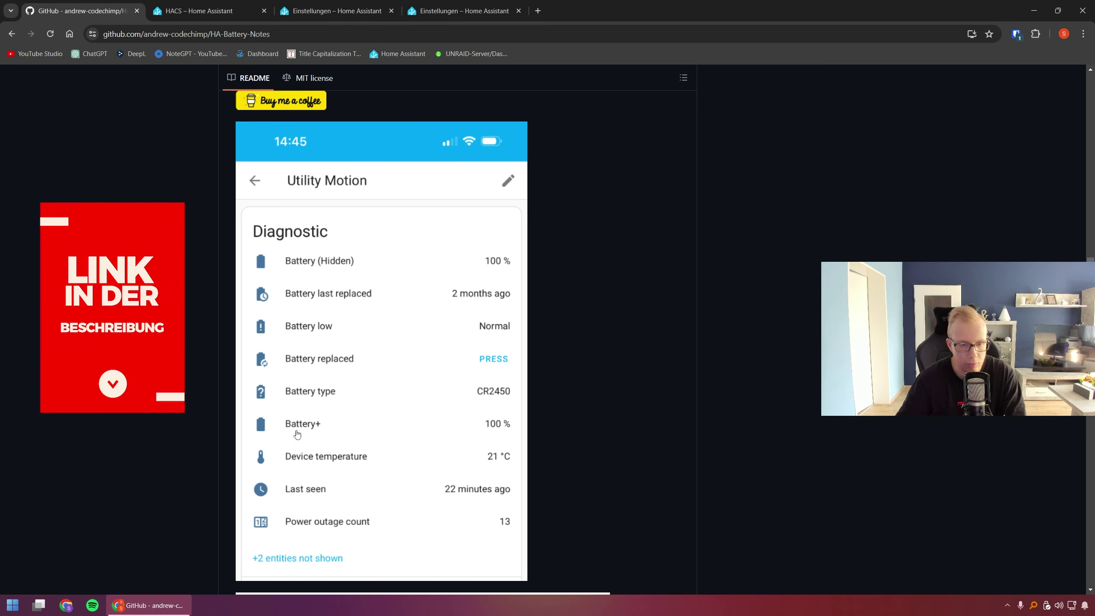
pyautogui.scroll(-3, 592, 477)
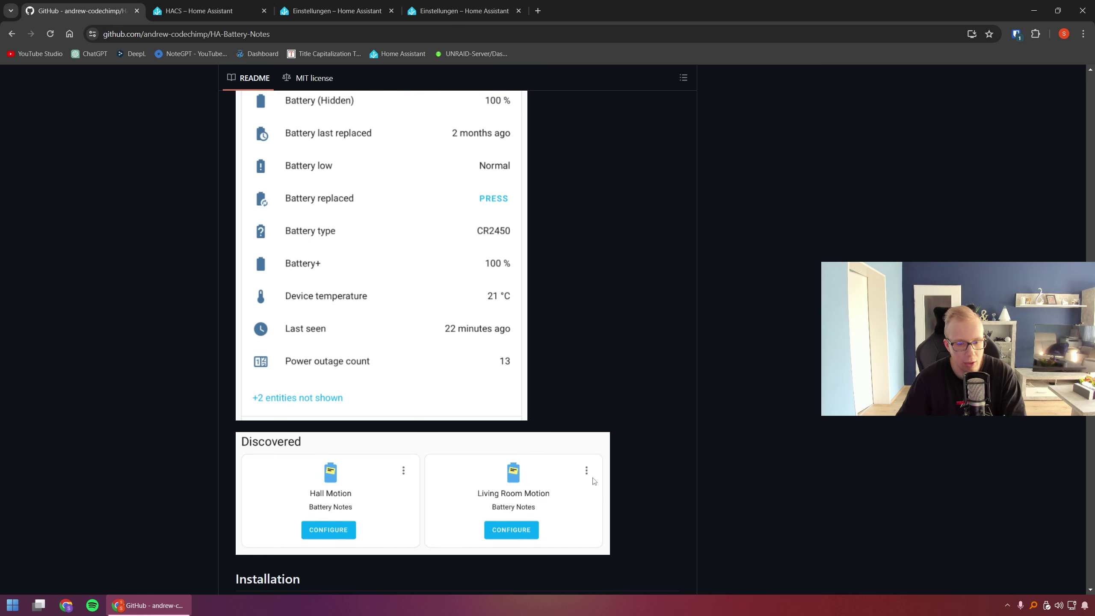
pyautogui.scroll(-1, 594, 480)
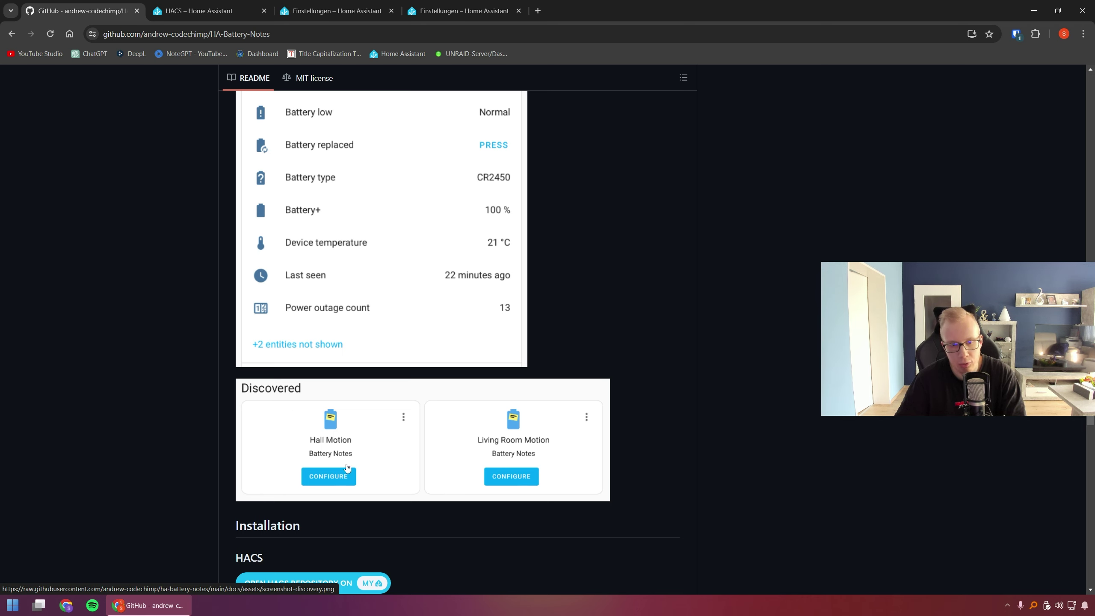
pyautogui.scroll(-7, 638, 422)
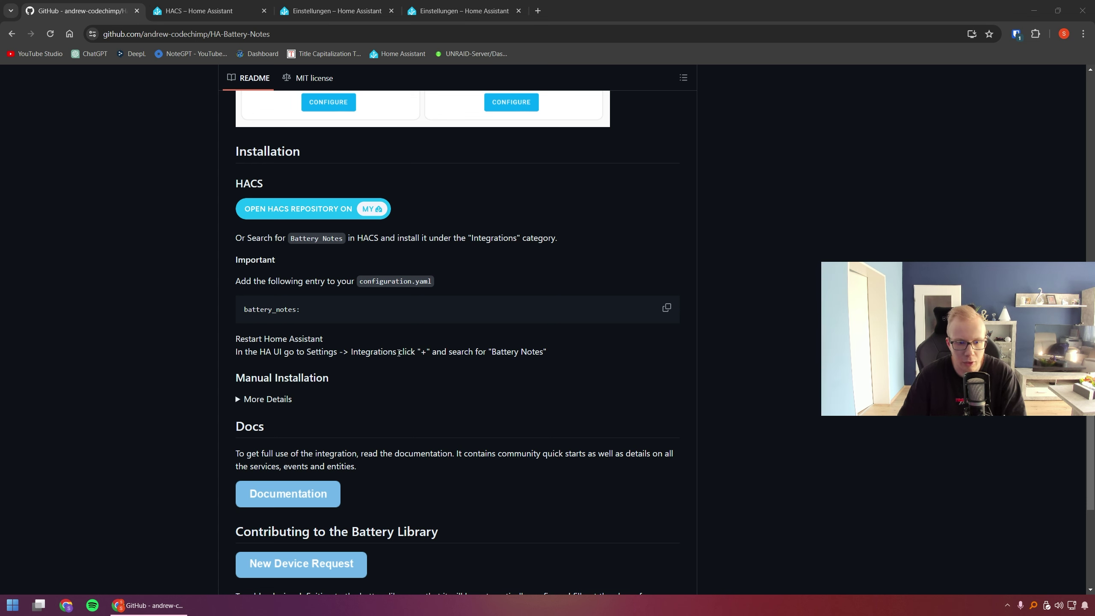
pyautogui.scroll(-3, 398, 352)
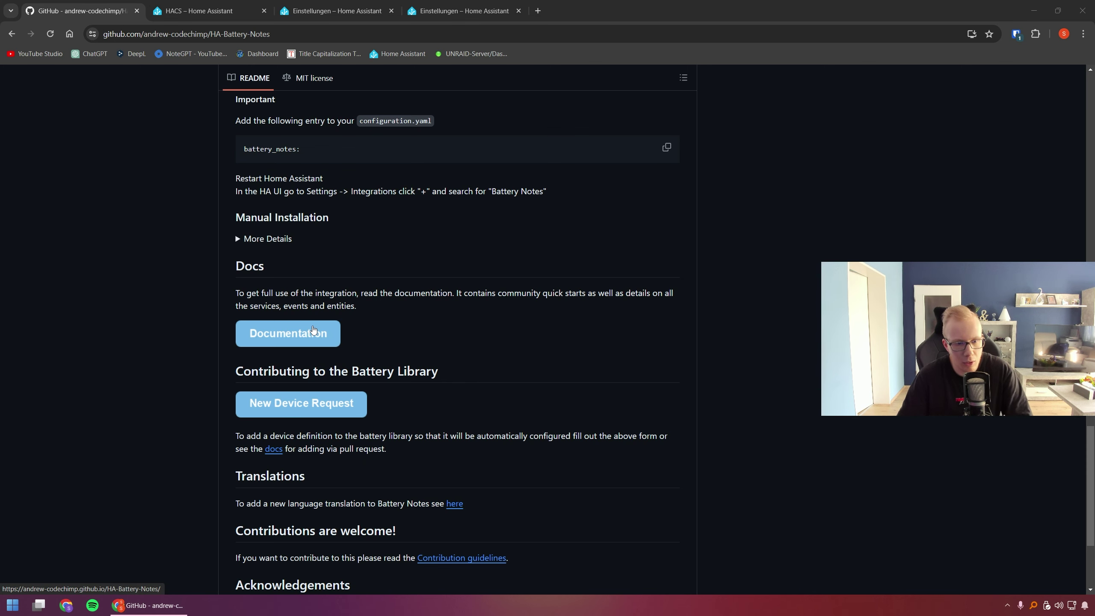
# Open the Battery Notes documentation in a separate browser tab and skim its home page, including the usage and manual setup sections.
pyautogui.middleClick(319, 332)
pyautogui.click(198, 5)
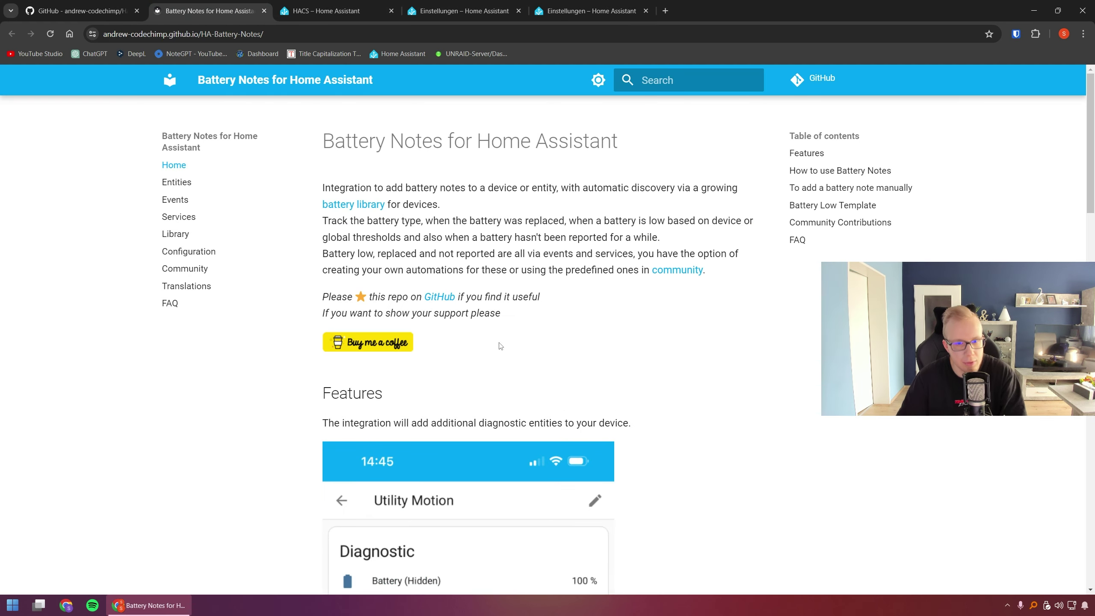
pyautogui.scroll(-3, 504, 343)
pyautogui.scroll(-20, 504, 340)
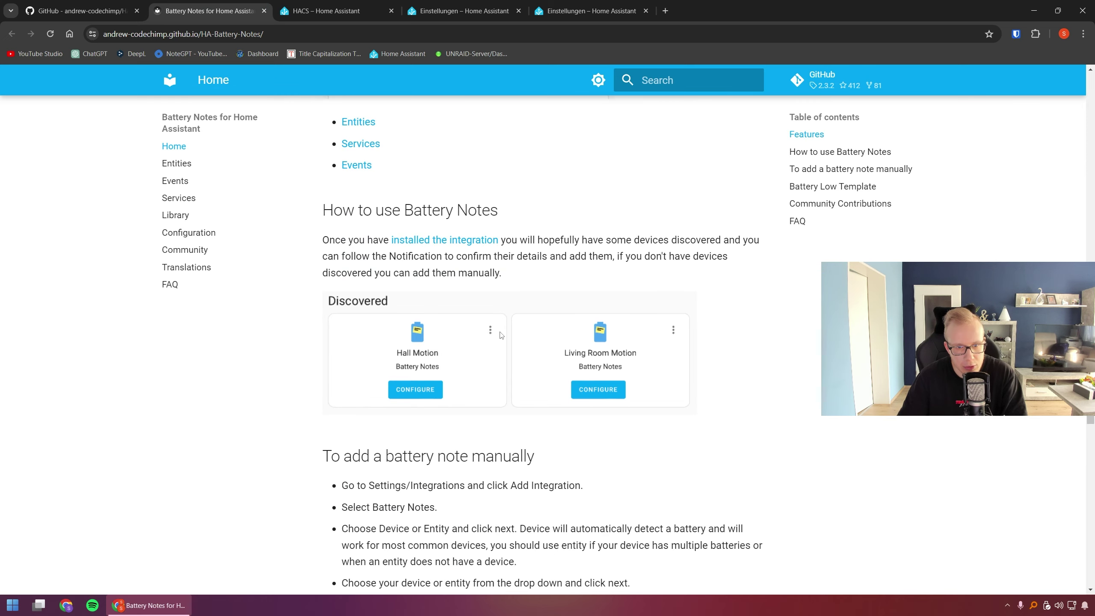
pyautogui.scroll(-2, 501, 333)
pyautogui.scroll(6, 501, 333)
pyautogui.scroll(-6, 501, 333)
pyautogui.scroll(20, 337, 234)
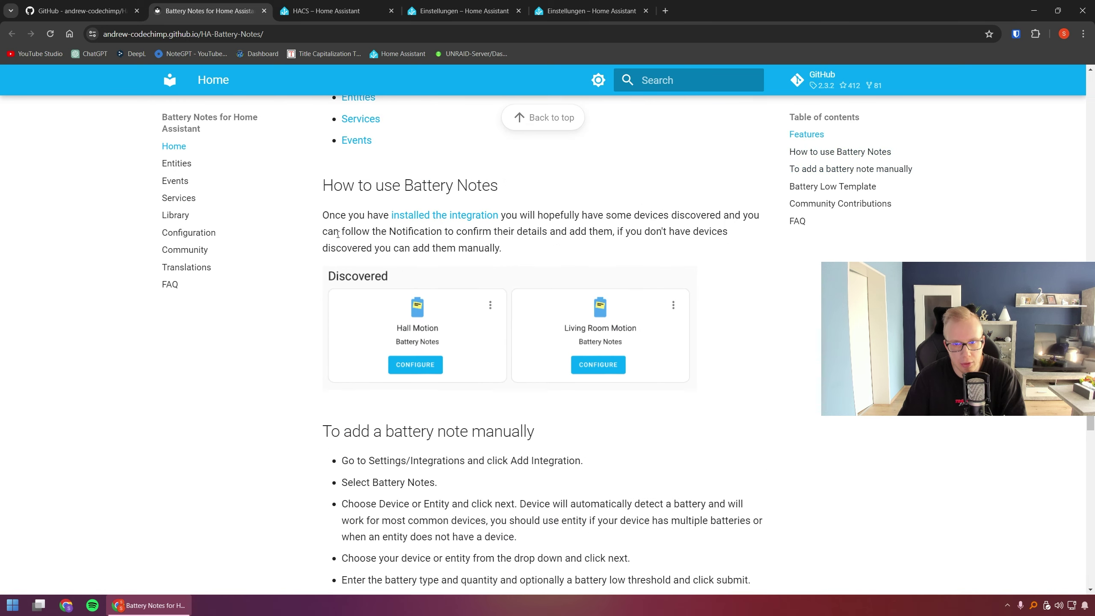
pyautogui.scroll(1, 439, 284)
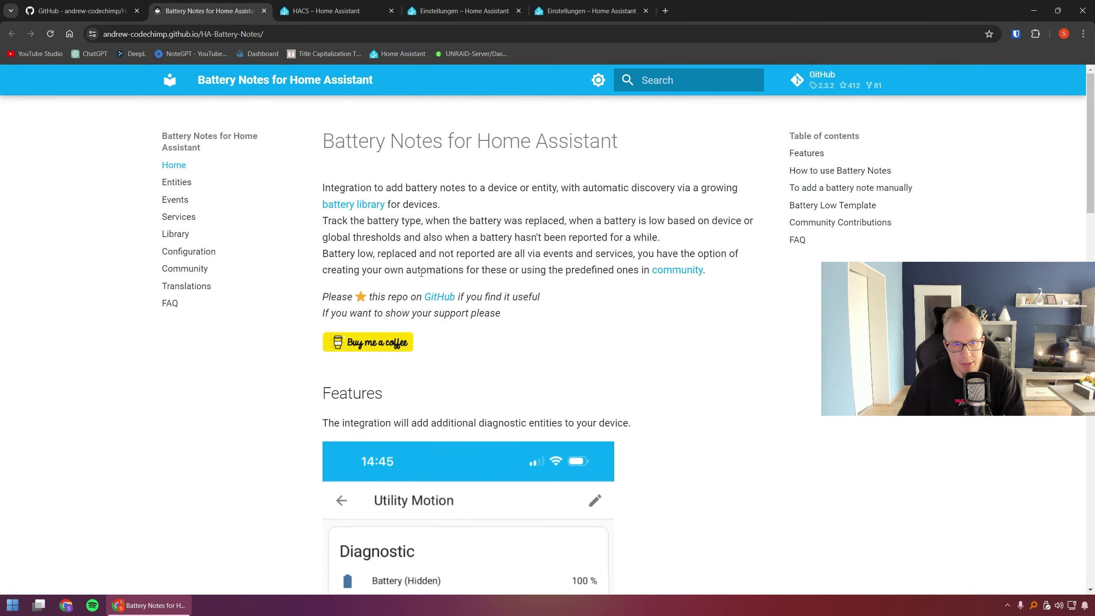
# Switch to Home Assistant, find Battery Notes in the HACS store list and look over its repository page.
pyautogui.hotkey('ctrl', 'shift', 'Tab')
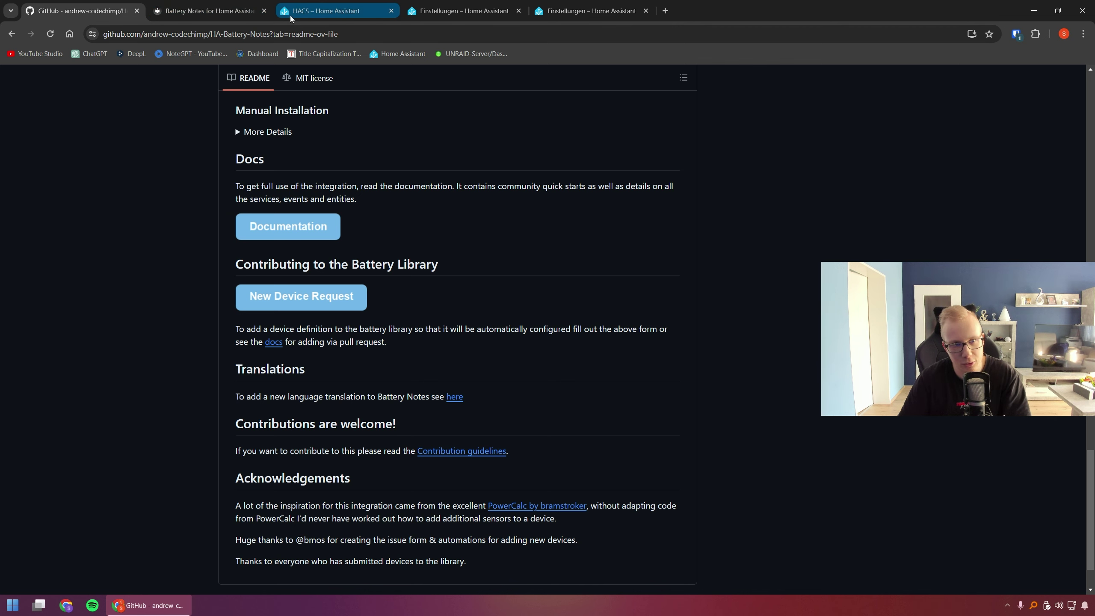
pyautogui.click(327, 13)
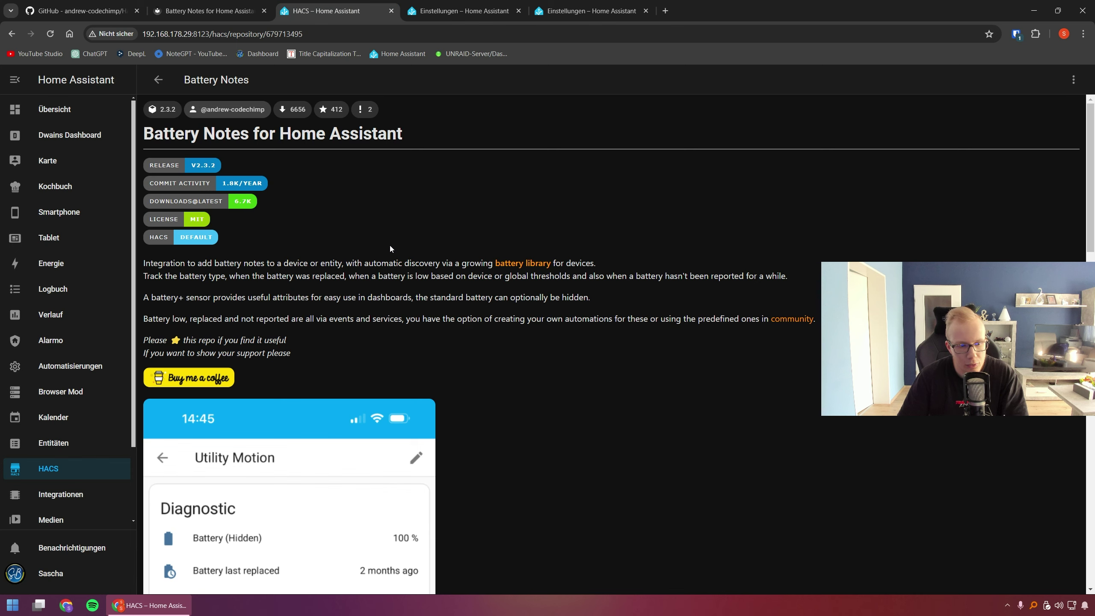
pyautogui.click(58, 468)
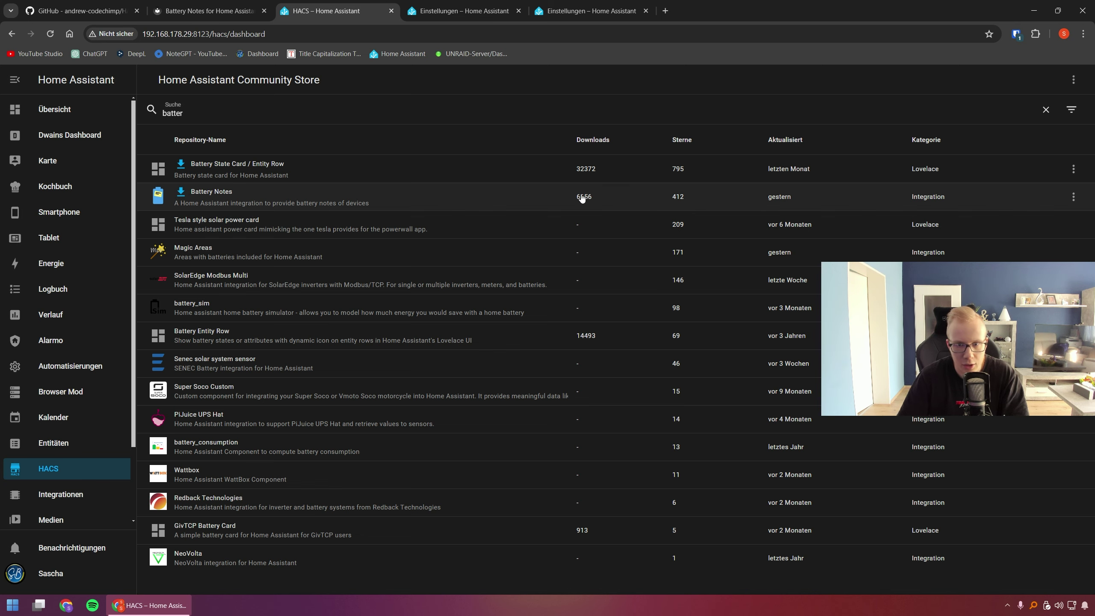
pyautogui.click(463, 193)
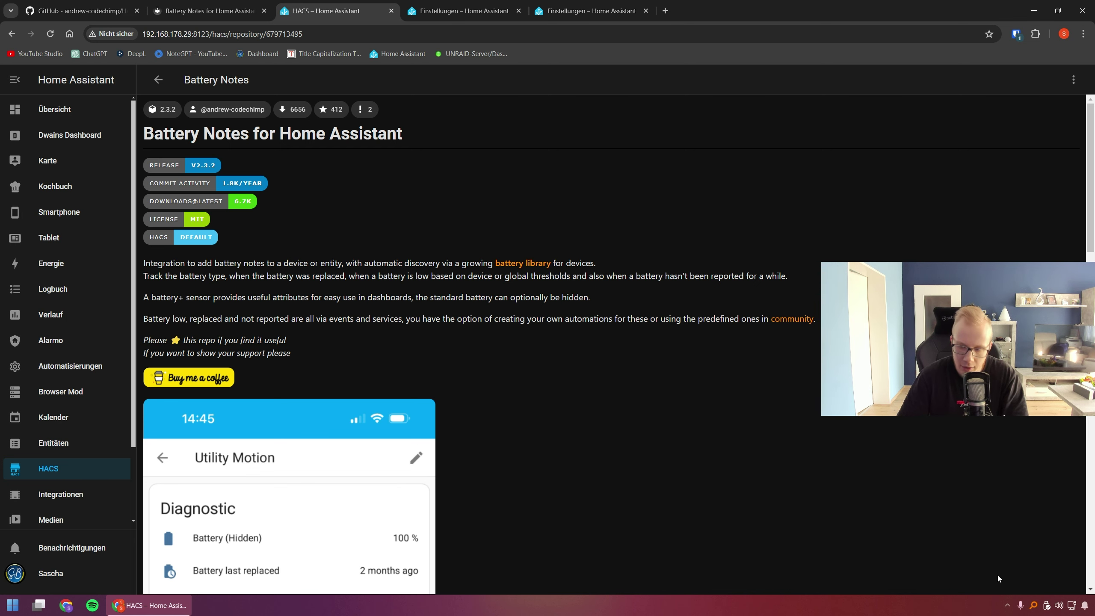
pyautogui.scroll(-6, 481, 388)
pyautogui.scroll(6, 481, 389)
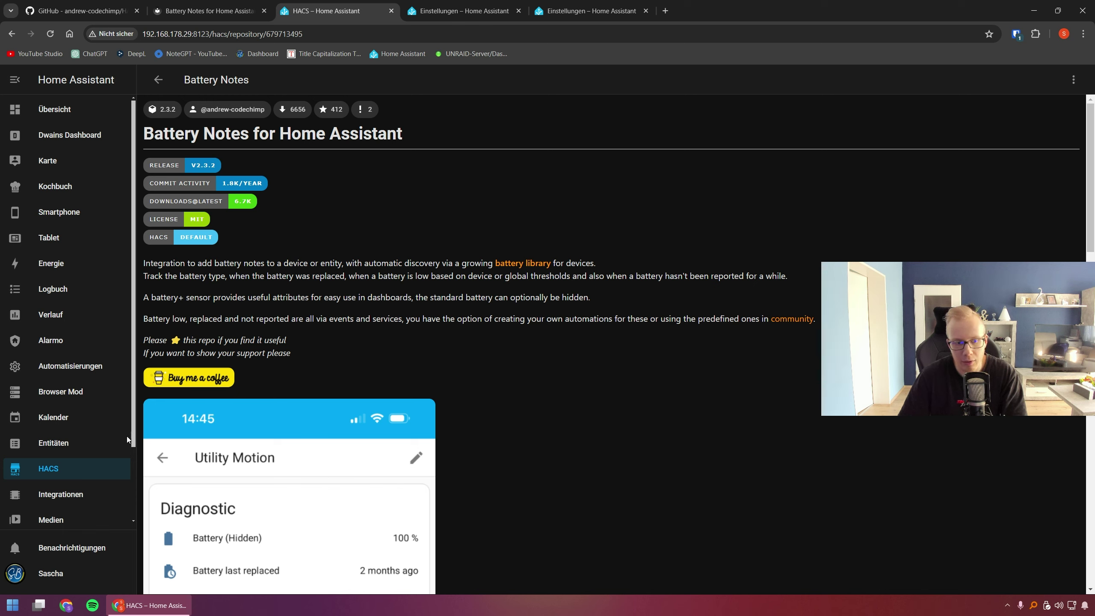
# Bring up the Home Assistant restart options from the developer tools and dismiss them without restarting.
pyautogui.scroll(-3, 127, 437)
pyautogui.click(125, 474)
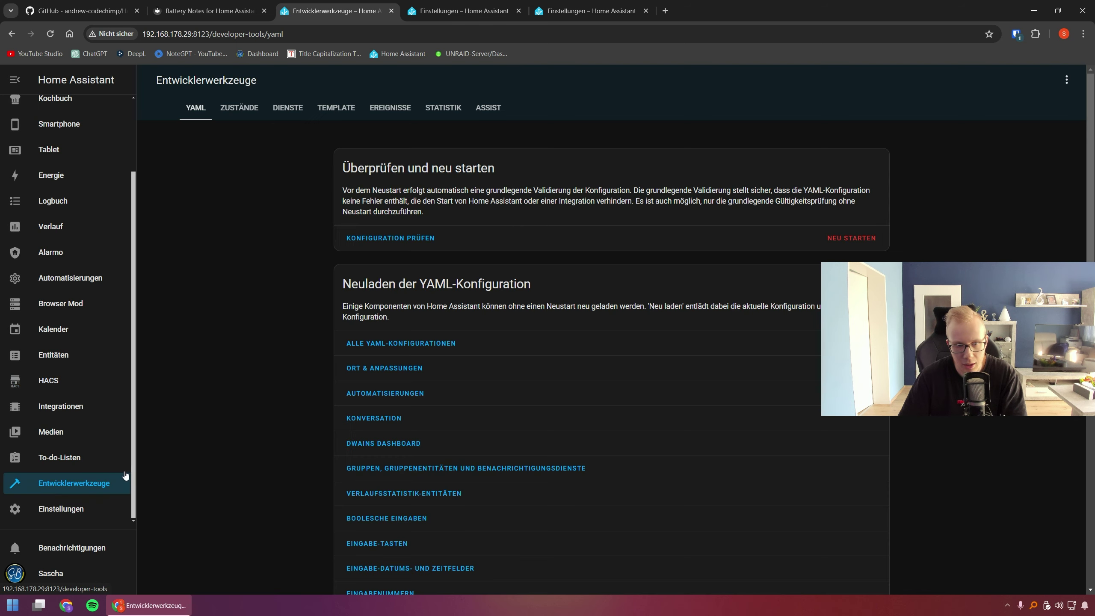
pyautogui.click(852, 239)
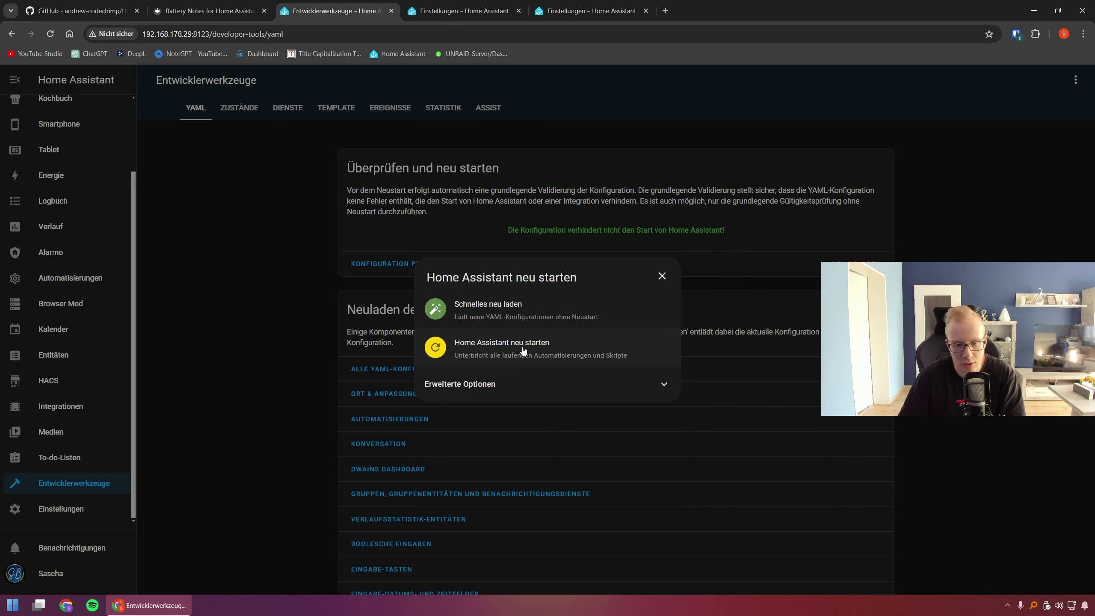
pyautogui.click(297, 385)
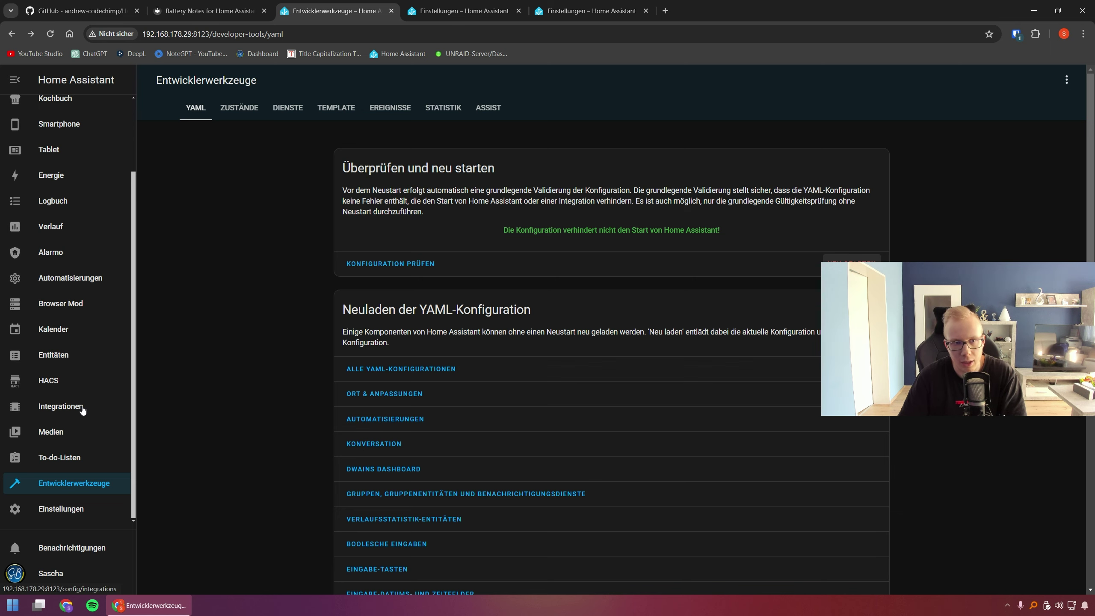
# Start adding an integration, search for "batt", choose Battery Notes, and close the association type dialog.
pyautogui.click(61, 406)
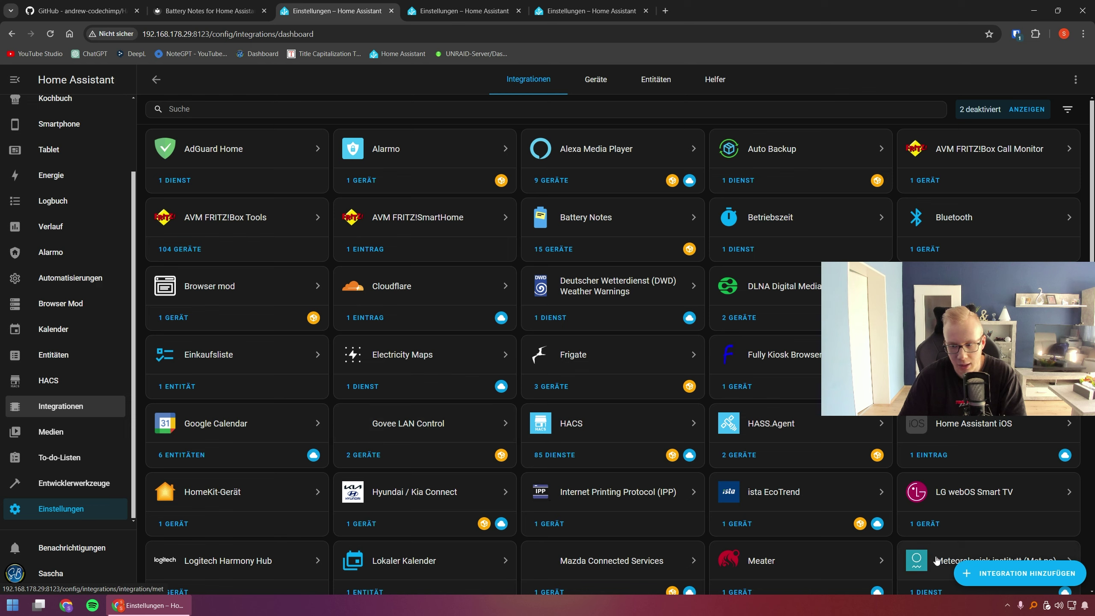
pyautogui.click(997, 582)
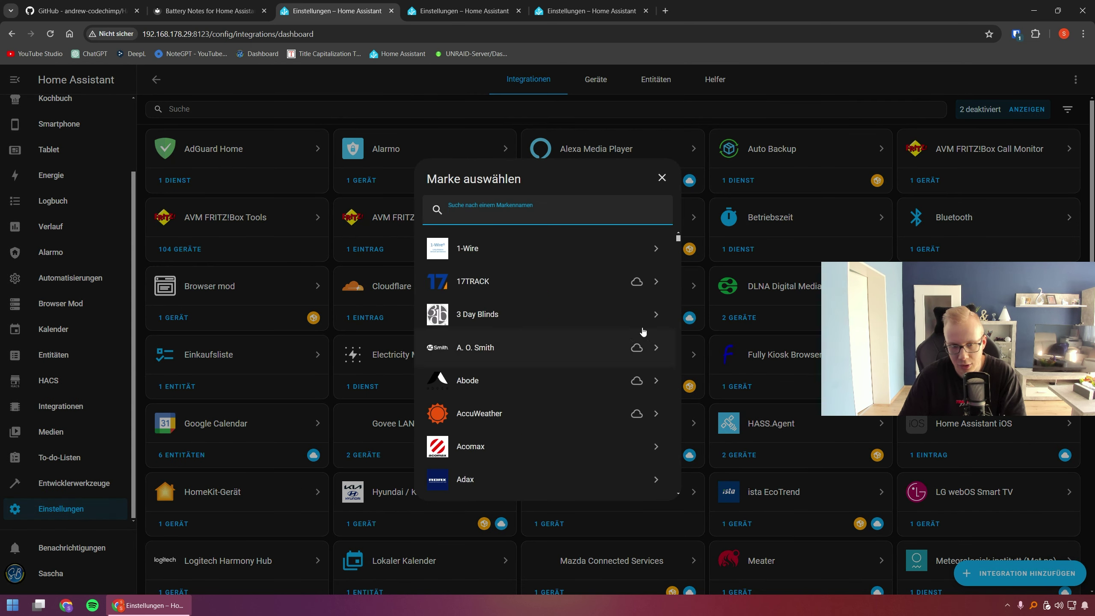
pyautogui.write('batt')
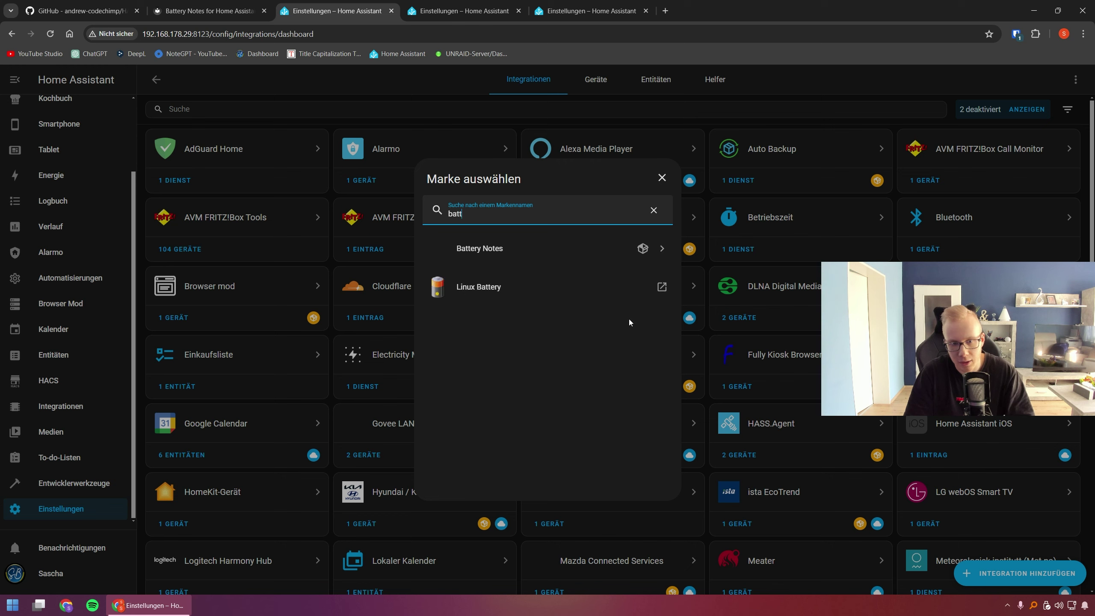
pyautogui.click(547, 248)
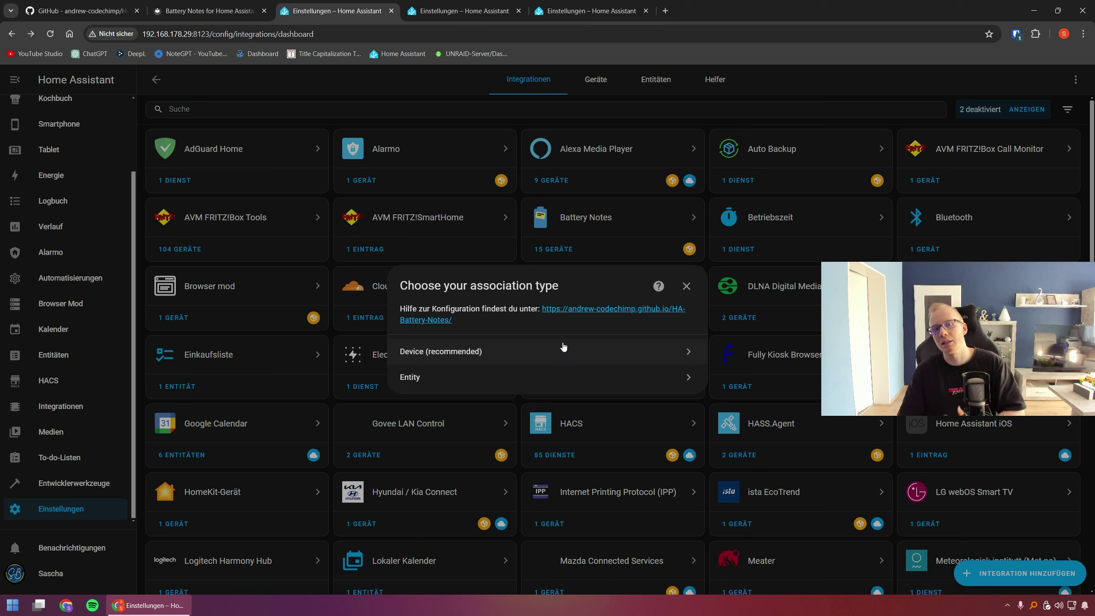
pyautogui.click(688, 287)
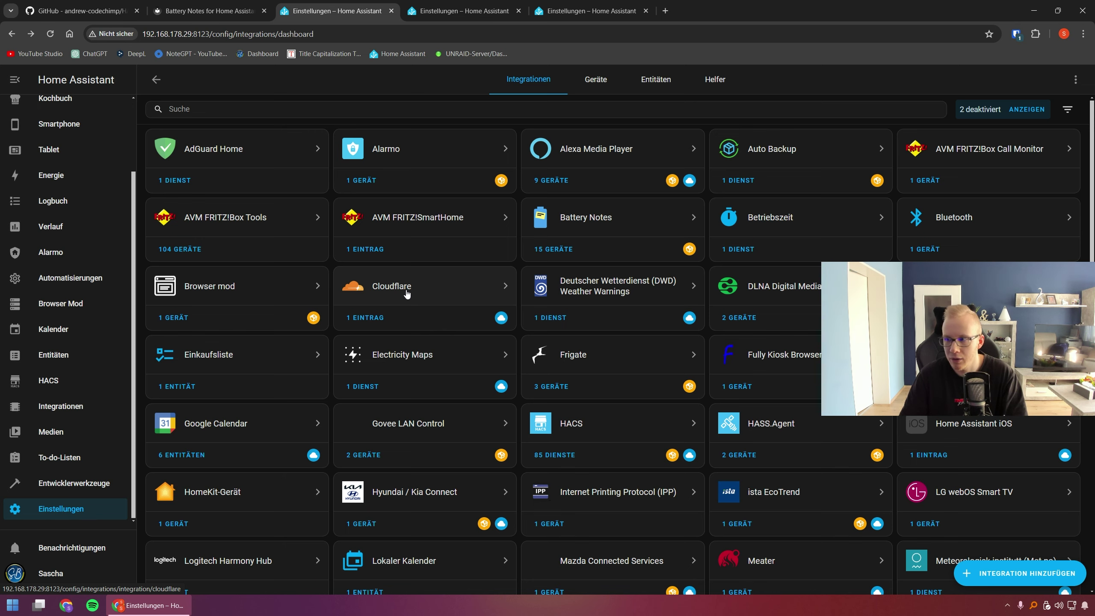
# Open the device list of the Battery Notes integration and look through its devices.
pyautogui.scroll(-5, 407, 294)
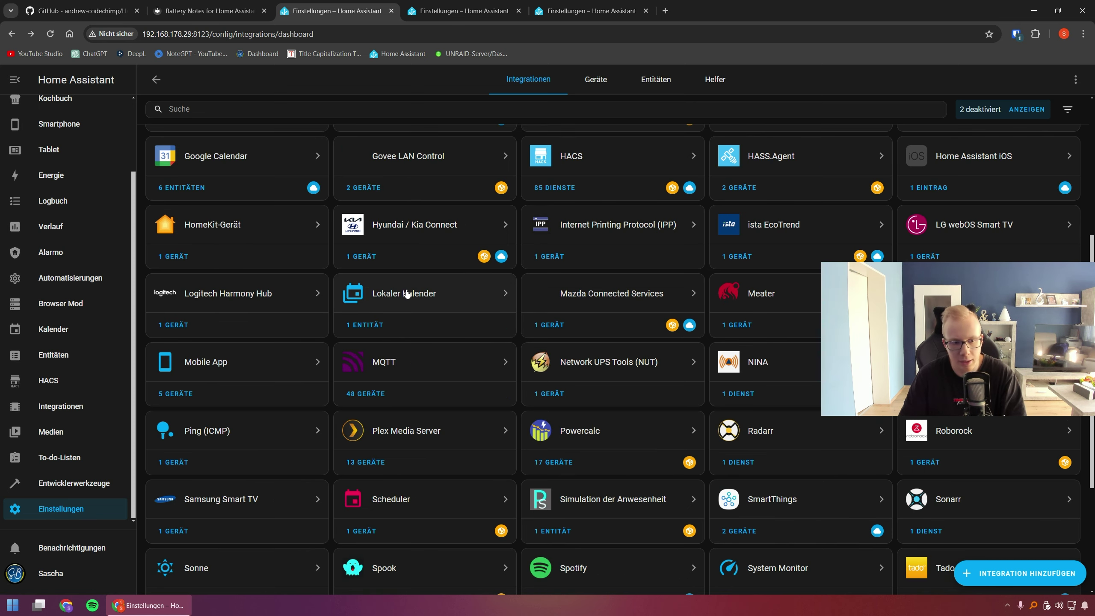
pyautogui.scroll(5, 453, 358)
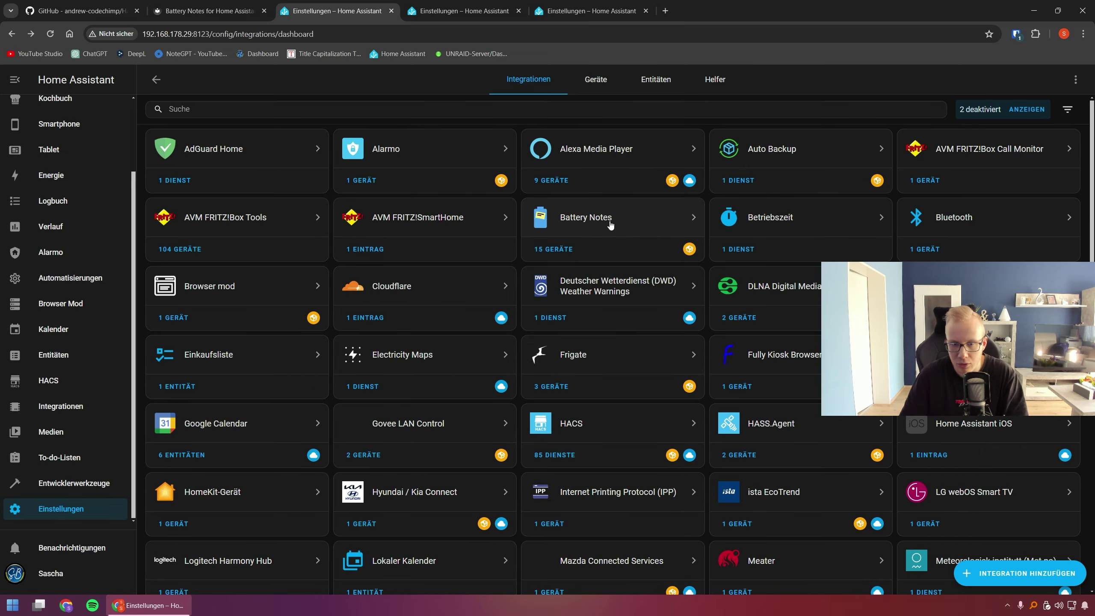
pyautogui.click(559, 252)
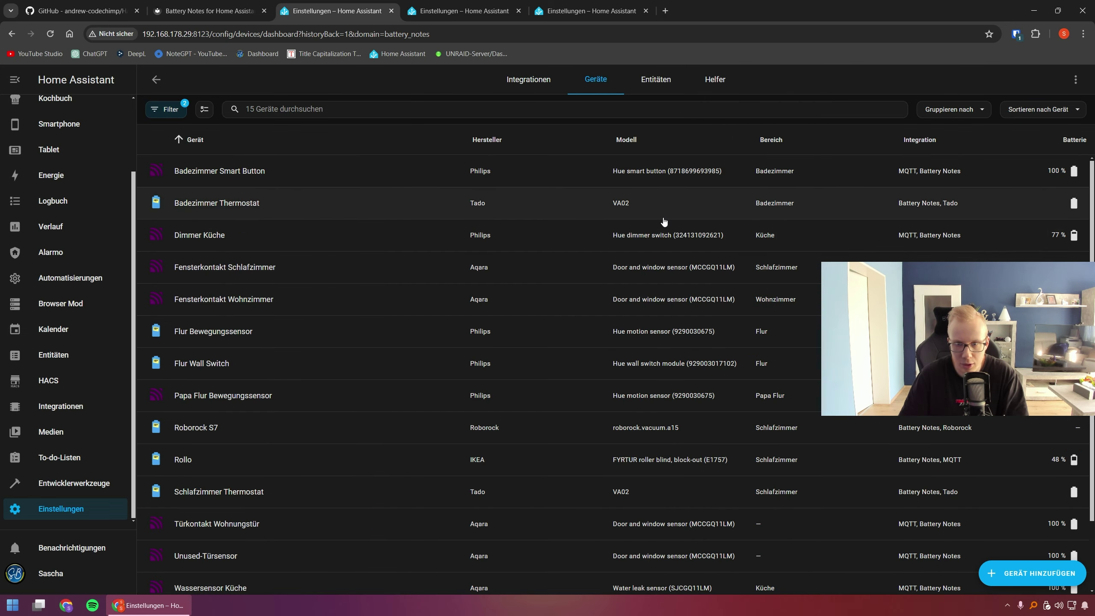
pyautogui.scroll(-3, 621, 250)
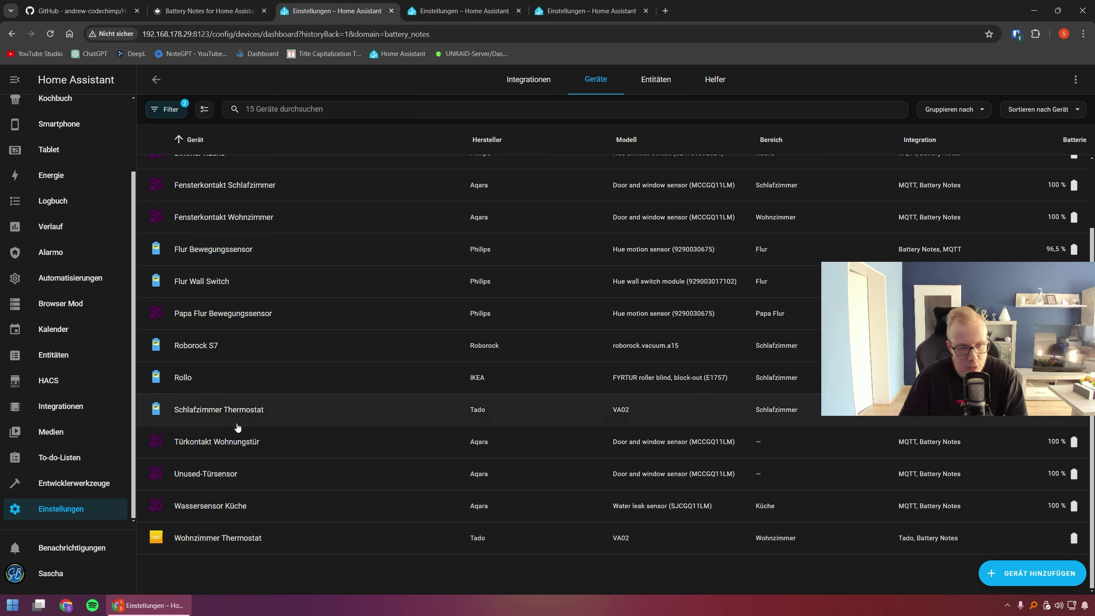
pyautogui.scroll(2, 216, 386)
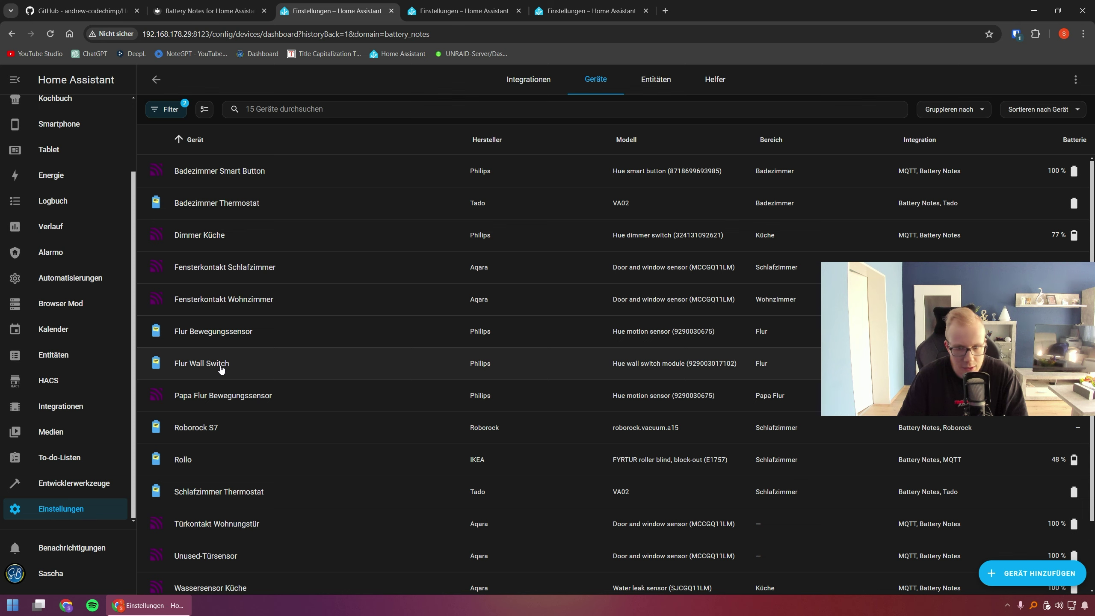
# Inspect the battery diagnostics on the device pages of Flur Wall Switch and Badezimmer Smart Button.
pyautogui.click(202, 363)
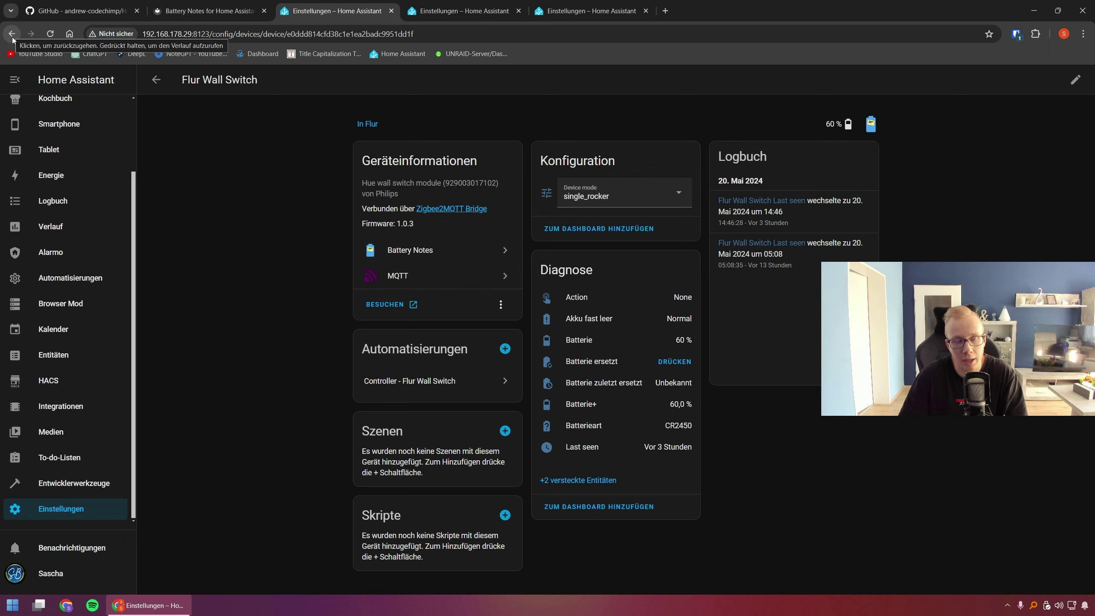
pyautogui.click(156, 79)
pyautogui.scroll(-2, 308, 251)
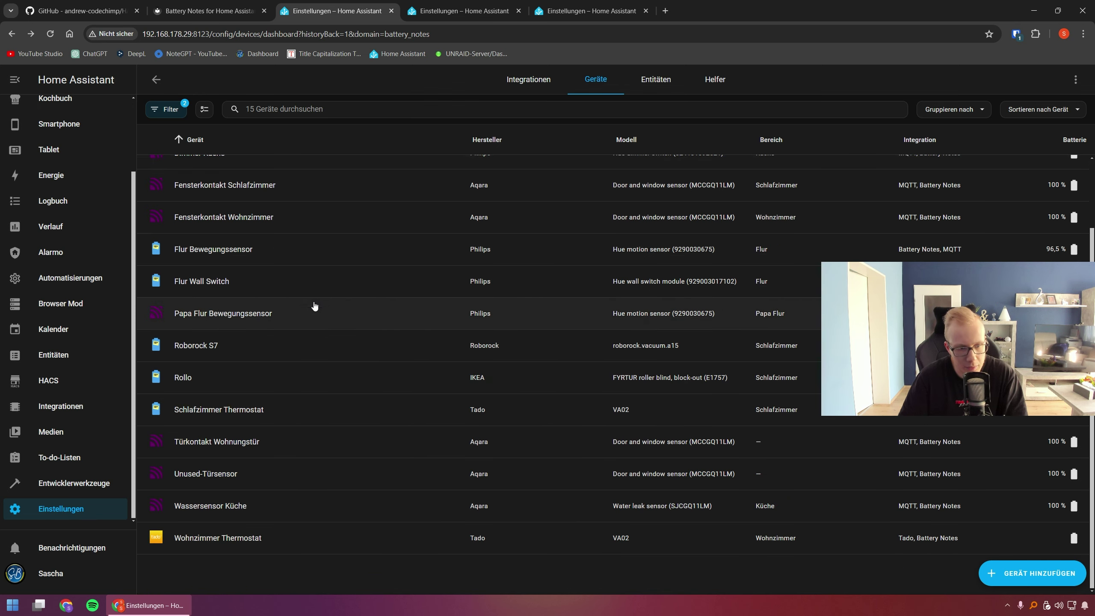
pyautogui.scroll(2, 314, 309)
pyautogui.click(219, 171)
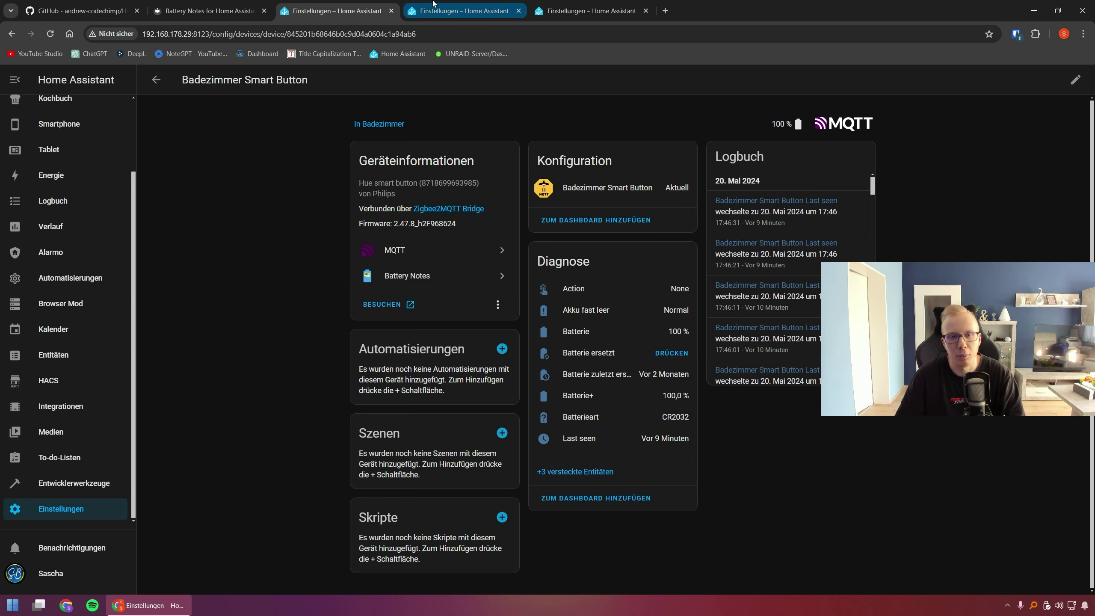
# Open the "Batterie ersetzt" automation and expand its smartphone notification action to view the YAML.
pyautogui.click(591, 11)
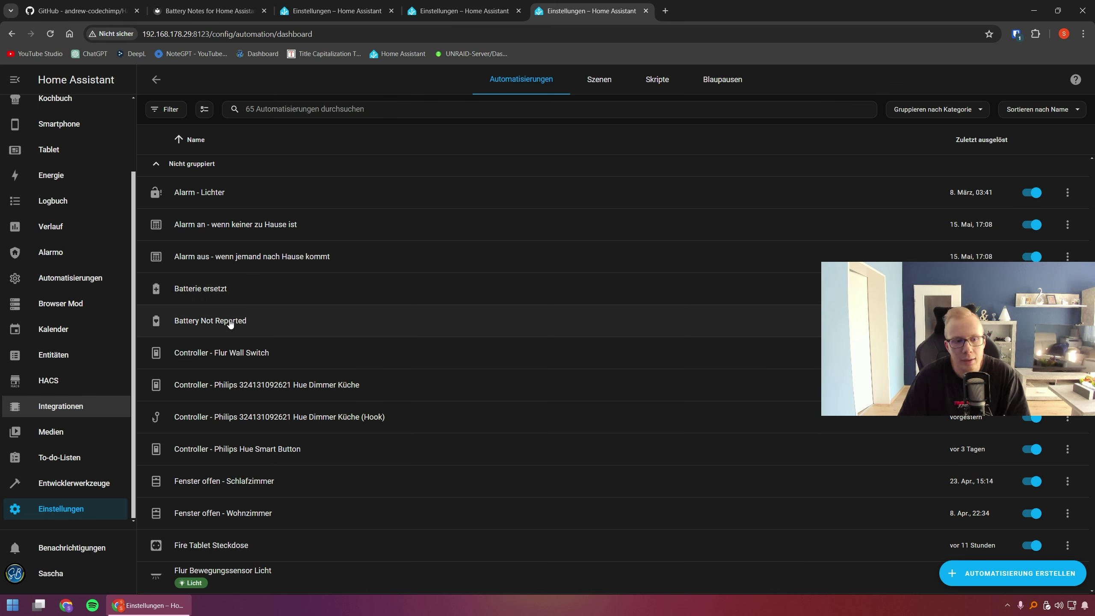
pyautogui.click(238, 295)
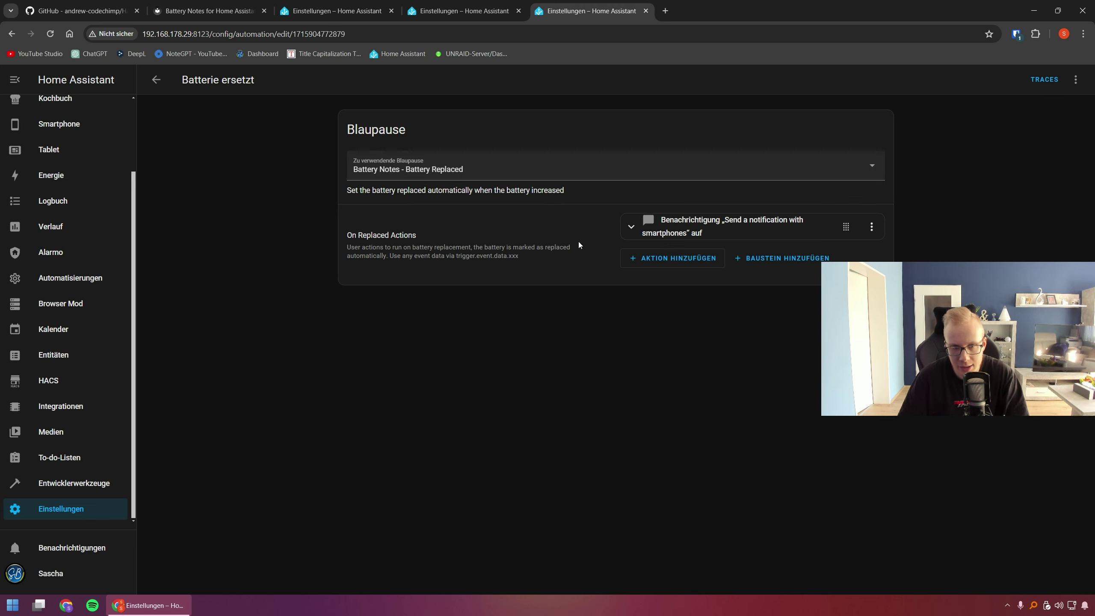
pyautogui.click(690, 228)
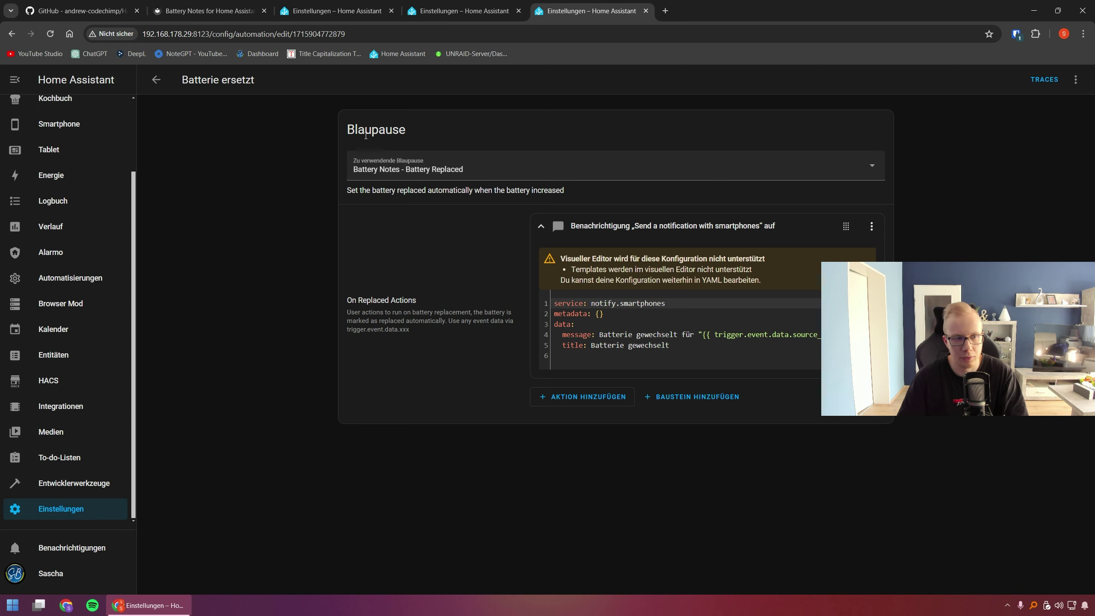
# Switch to the Battery Notes documentation, look through the Configuration options, and open the Library page.
pyautogui.click(208, 11)
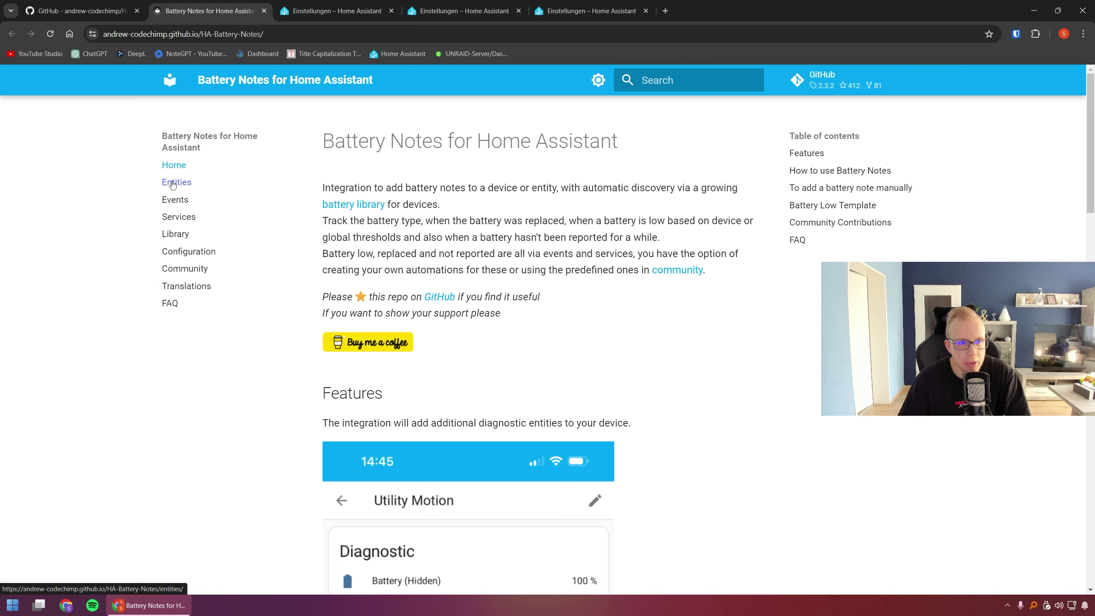
pyautogui.click(190, 252)
pyautogui.scroll(-18, 503, 386)
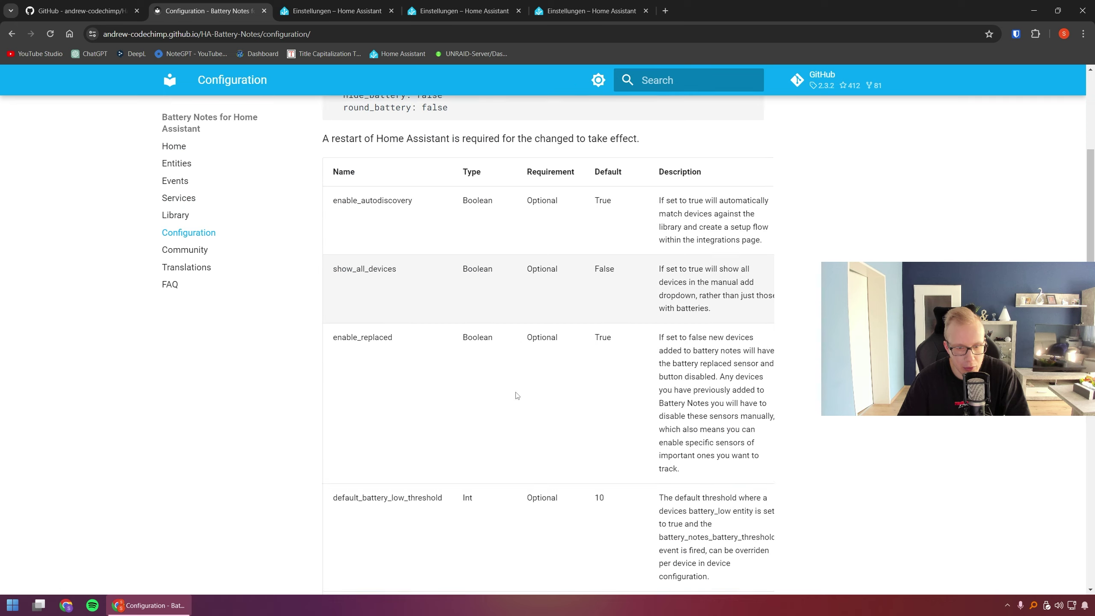
pyautogui.scroll(15, 496, 380)
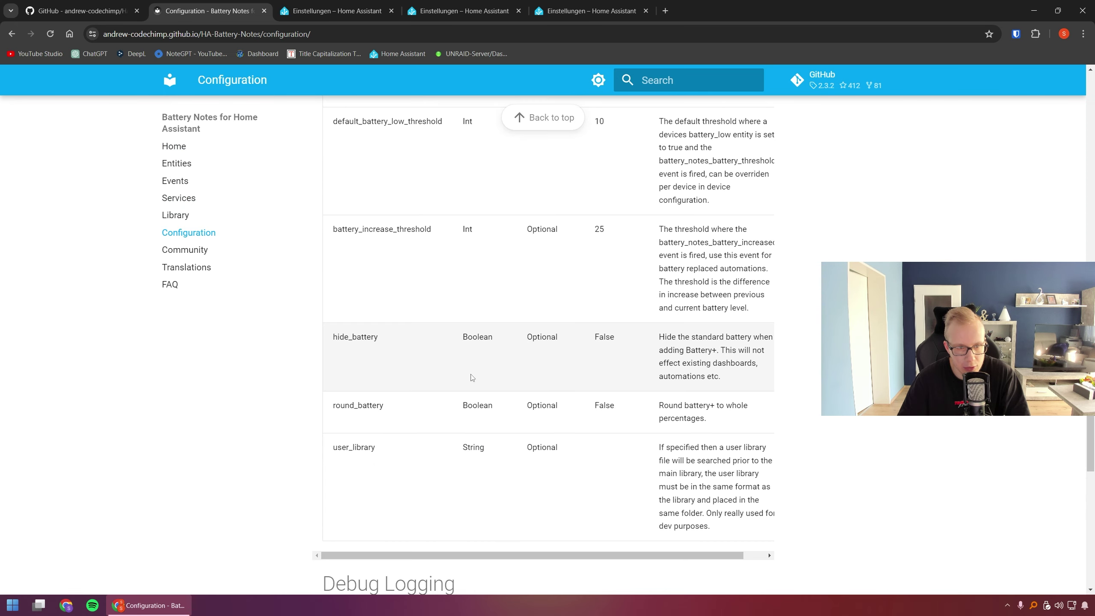
pyautogui.click(174, 215)
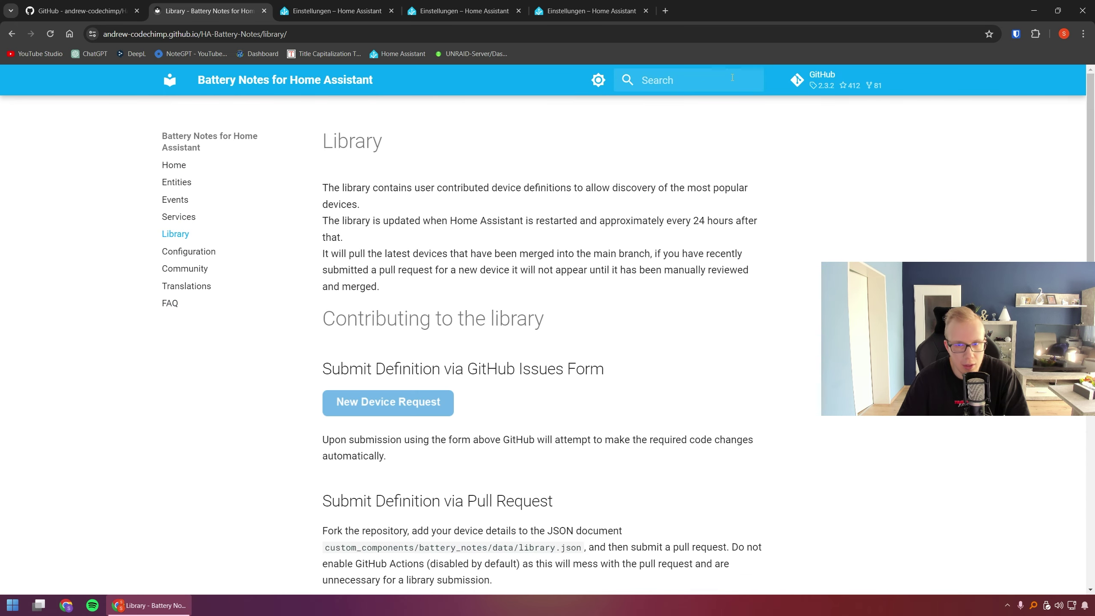
# Search the documentation for "blue" and open the Blueprints section of the Community page.
pyautogui.click(731, 74)
pyautogui.write('bluue')
pyautogui.press('BackSpace')
pyautogui.press('BackSpace')
pyautogui.write('e')
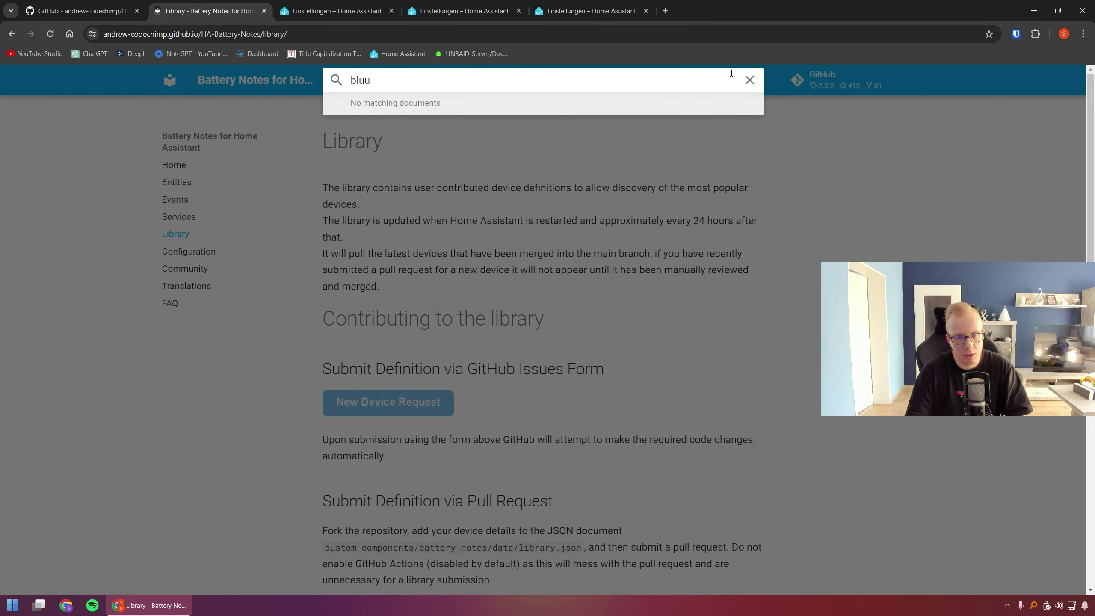
pyautogui.click(653, 152)
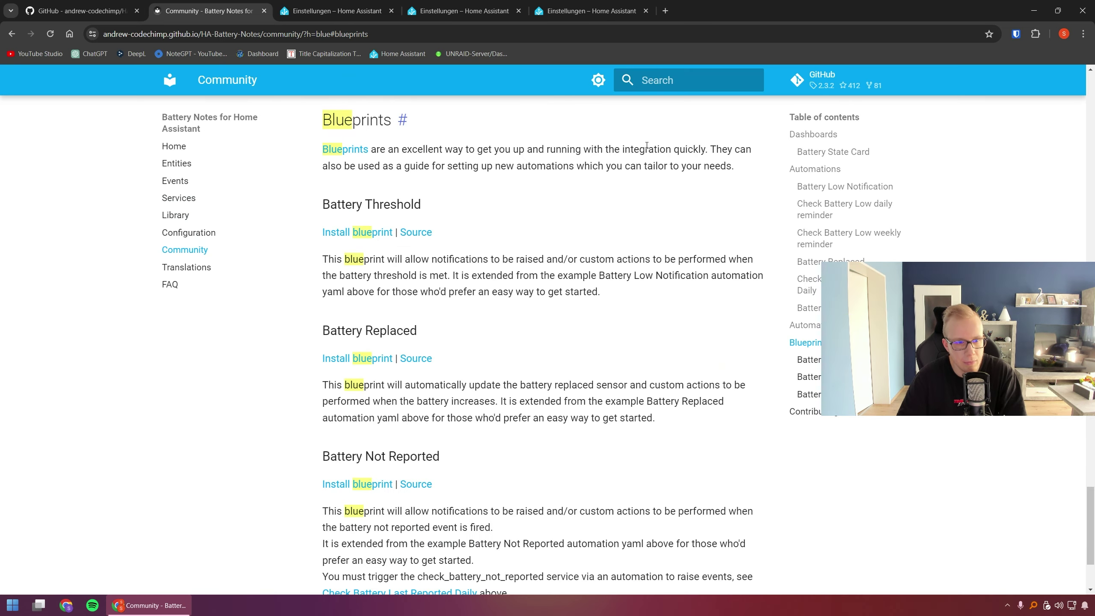
# Review the available blueprints, preview the Battery Replaced blueprint import in Home Assistant, and close the import dialog without overwriting.
pyautogui.scroll(1, 441, 227)
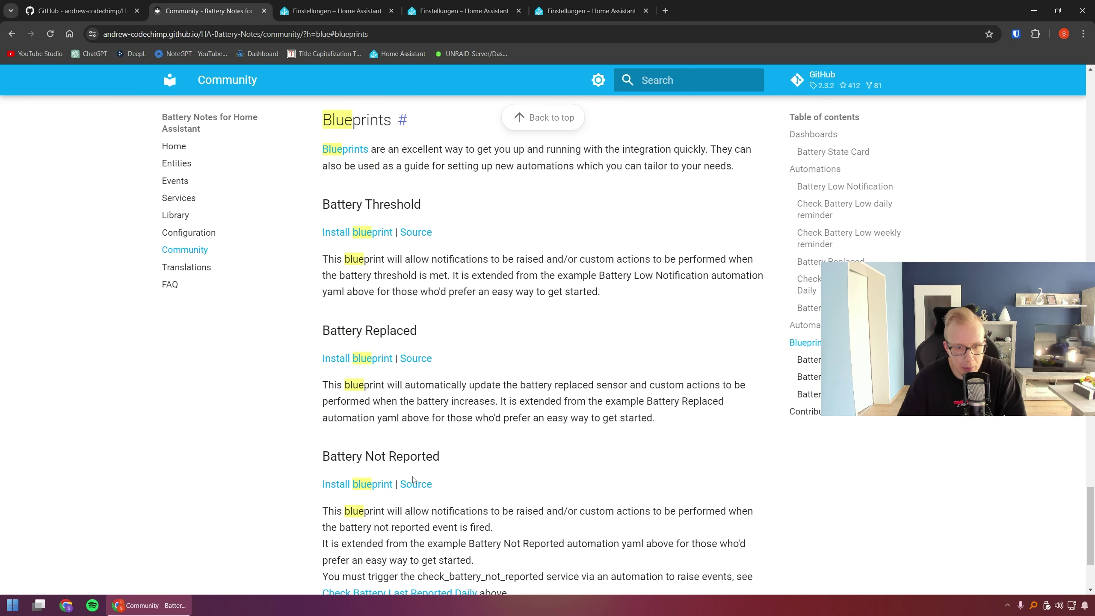
pyautogui.scroll(-3, 393, 335)
pyautogui.scroll(5, 399, 416)
pyautogui.scroll(1, 398, 416)
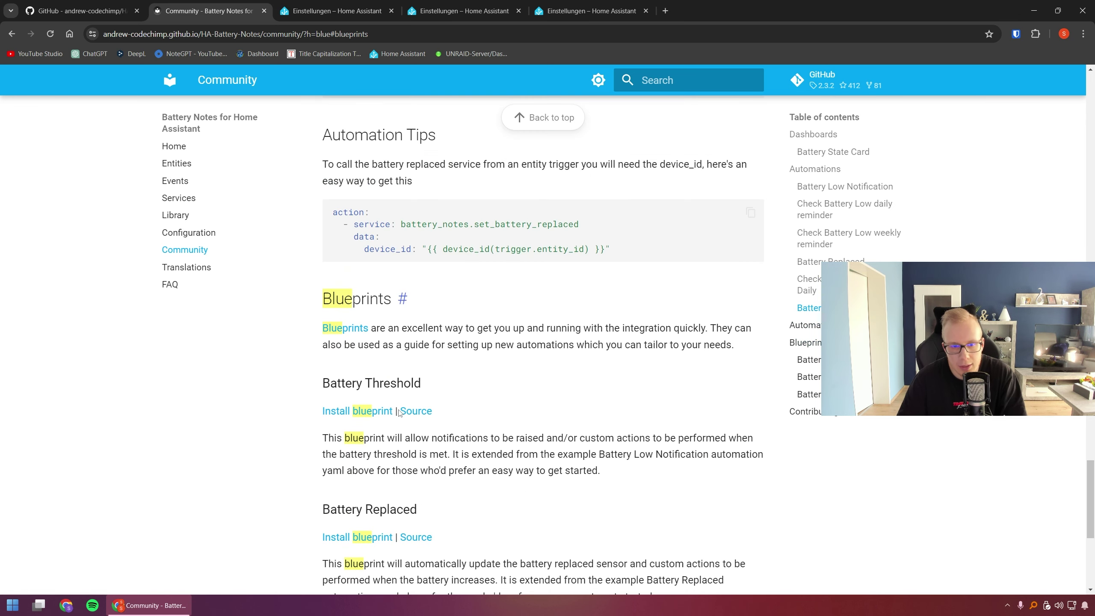
pyautogui.scroll(-3, 399, 401)
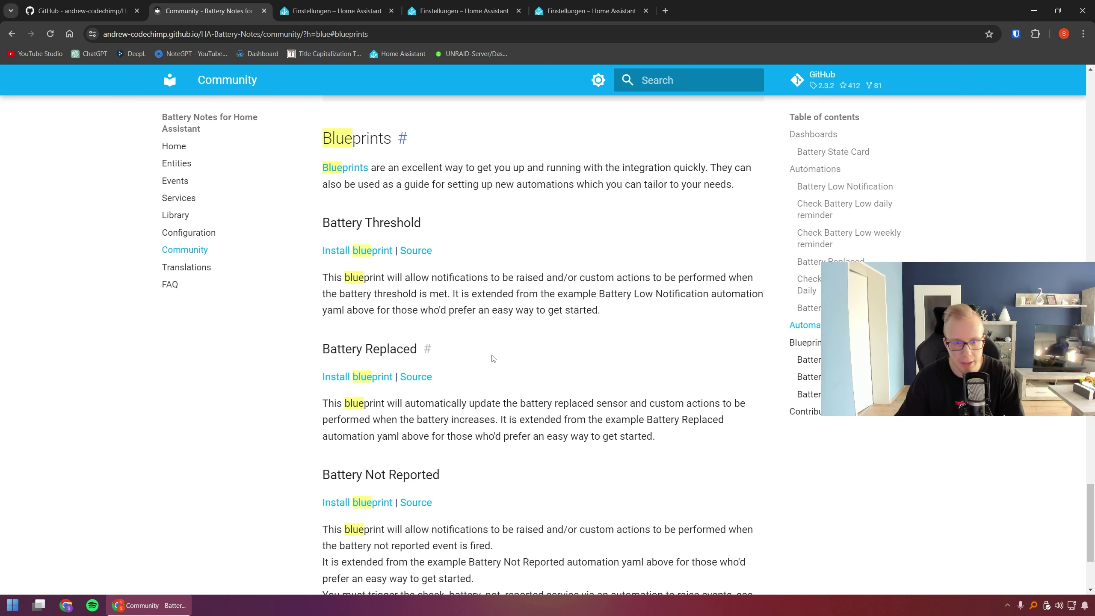
pyautogui.scroll(-1, 353, 326)
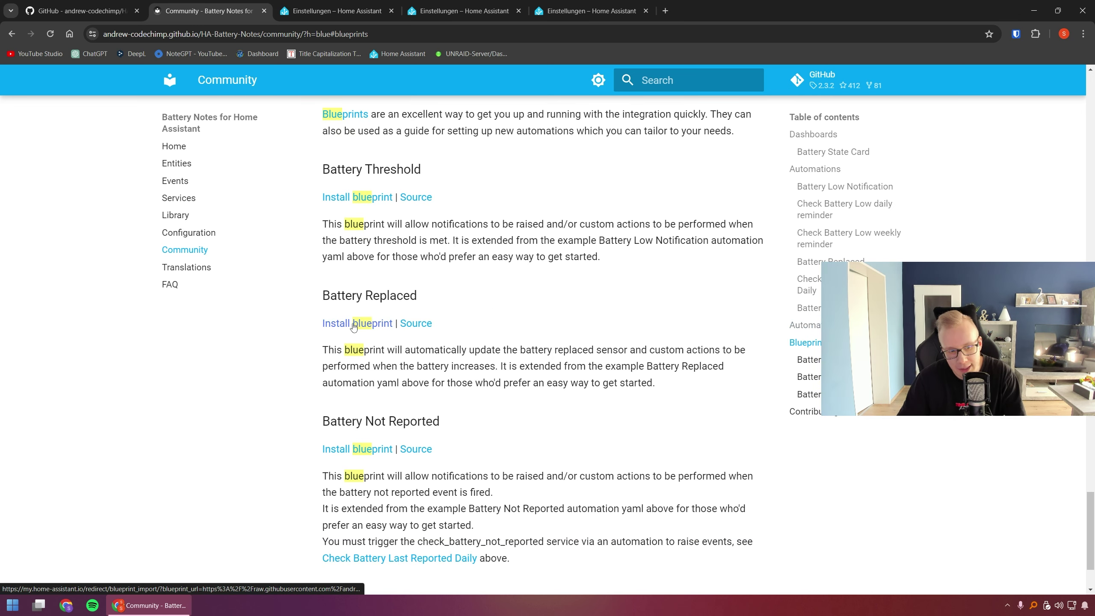
pyautogui.click(353, 326)
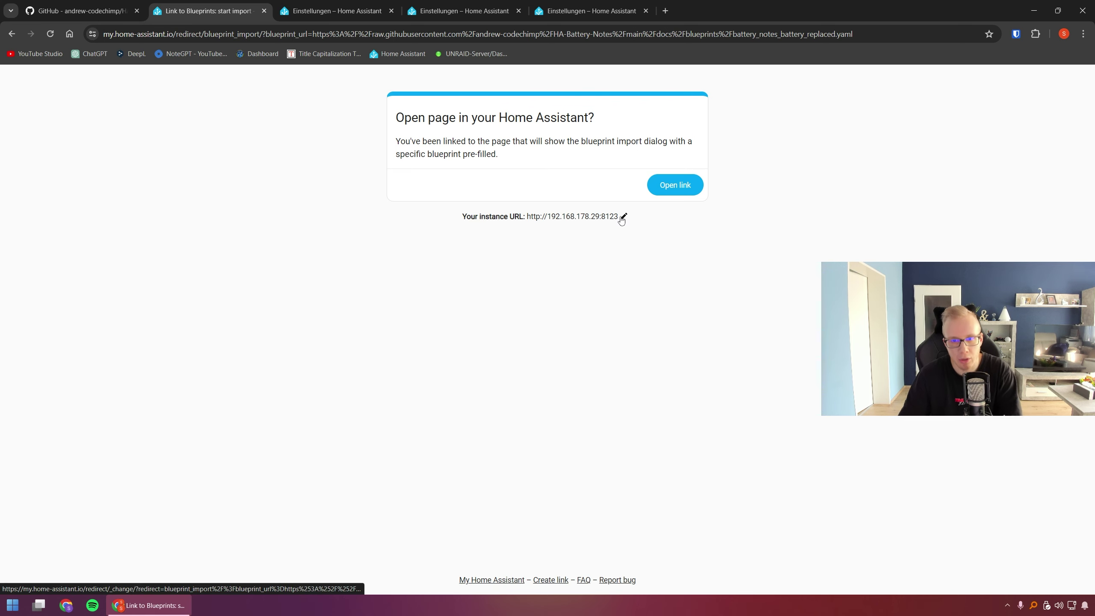
pyautogui.click(676, 186)
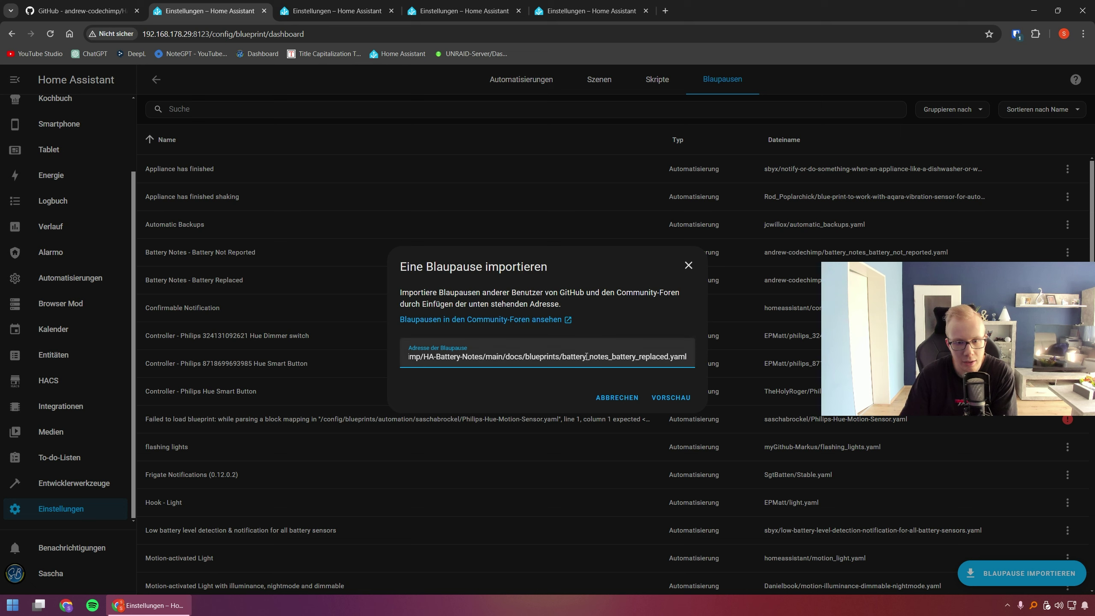
pyautogui.click(672, 399)
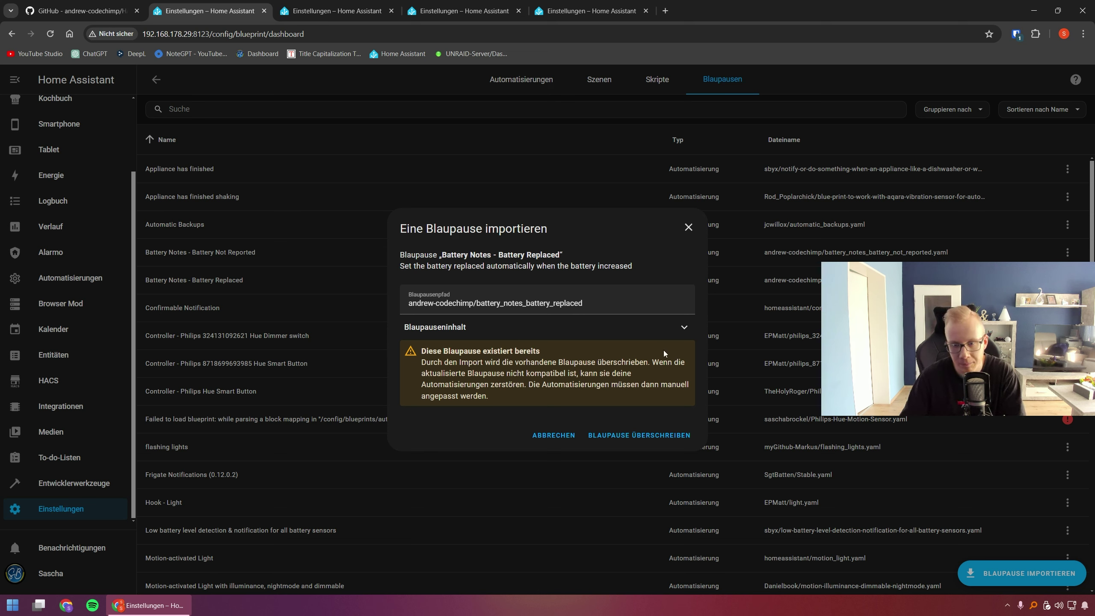
pyautogui.click(689, 226)
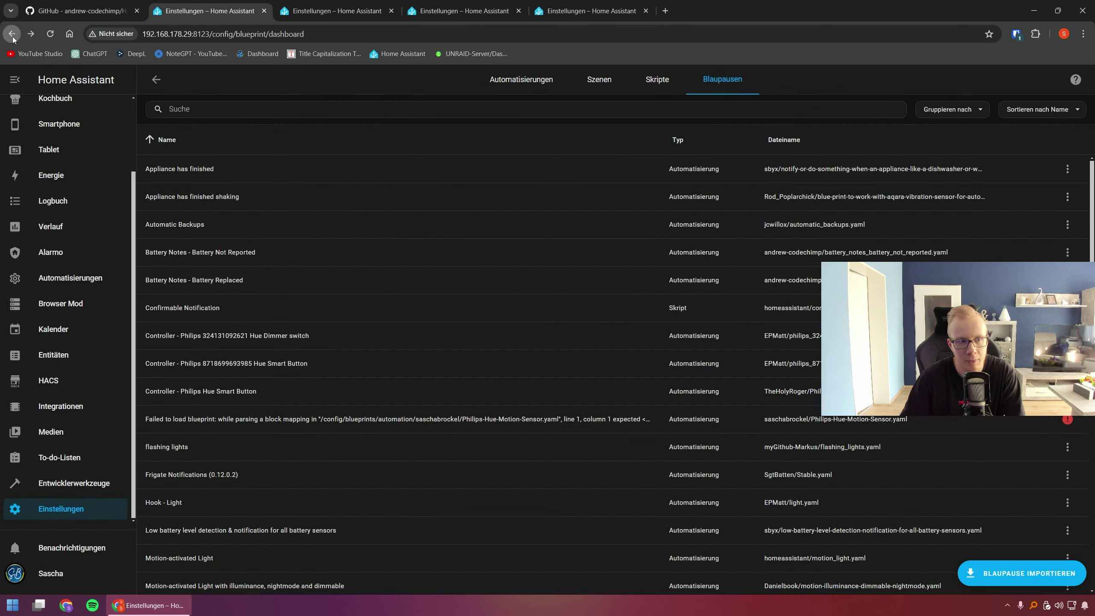
# Return to the documentation's Blueprints section and read the Battery Not Reported description.
pyautogui.click(11, 35)
pyautogui.click(12, 35)
pyautogui.scroll(-1, 375, 366)
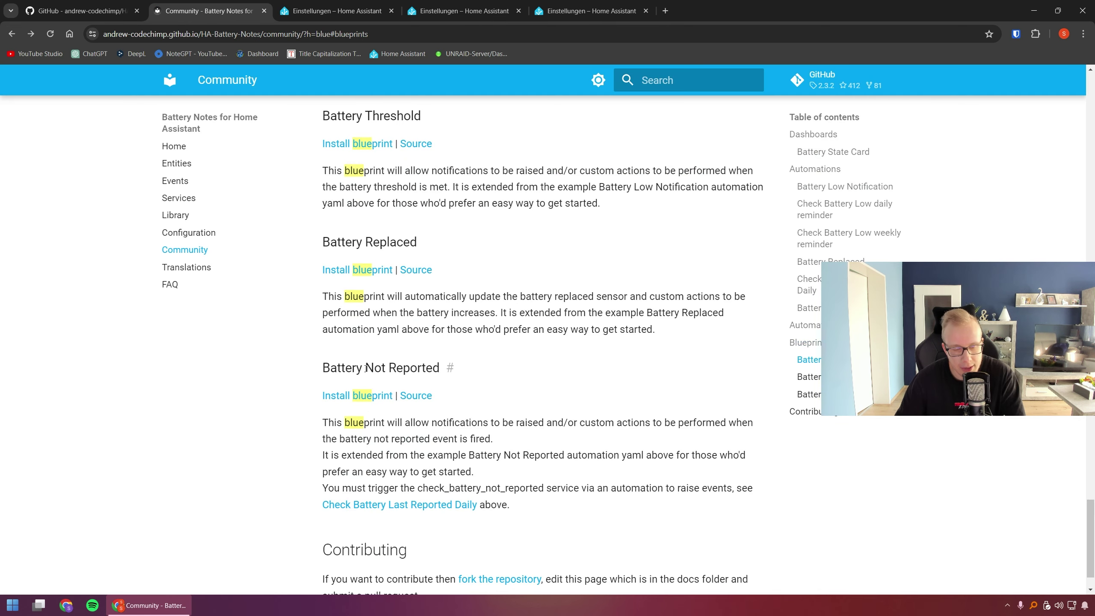
pyautogui.scroll(-1, 371, 363)
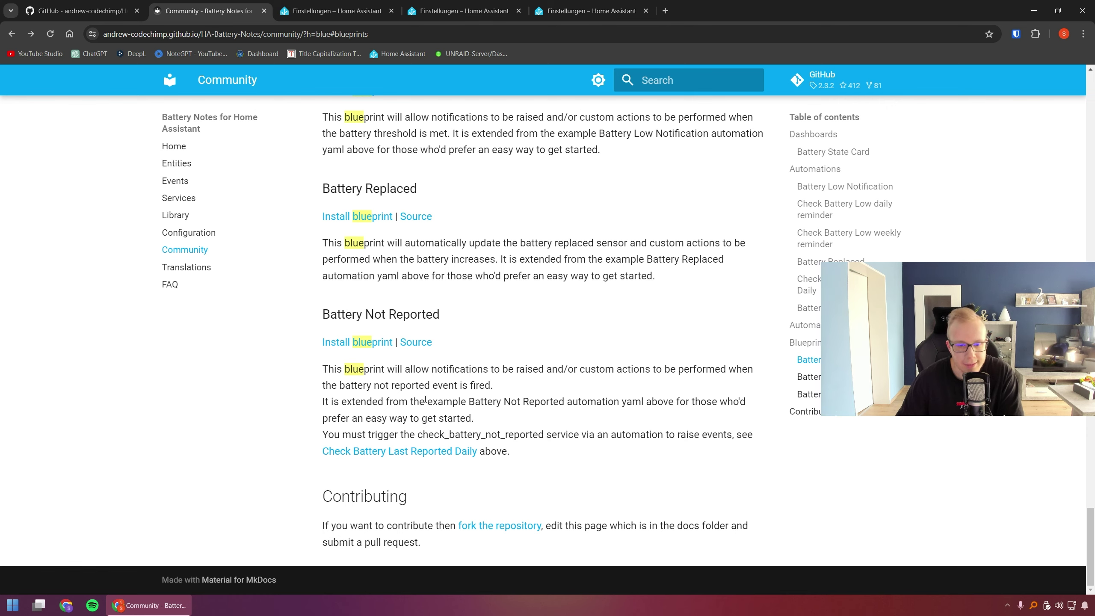
# Switch back to the Home Assistant automation editor and open the "Battery Not Reported" automation from the automations list.
pyautogui.click(346, 14)
pyautogui.click(438, 11)
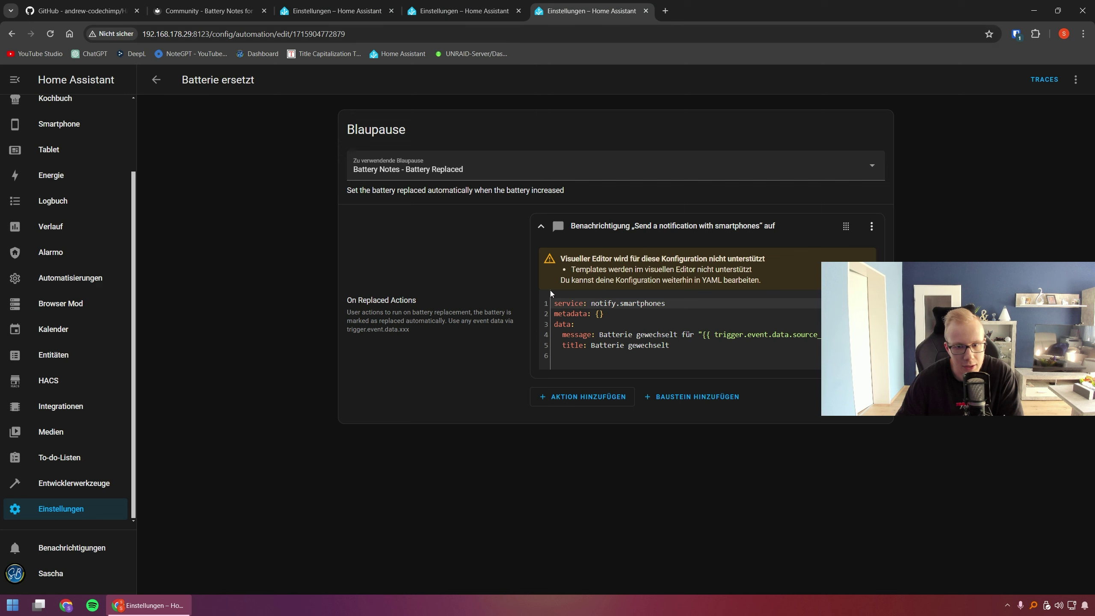
pyautogui.click(157, 80)
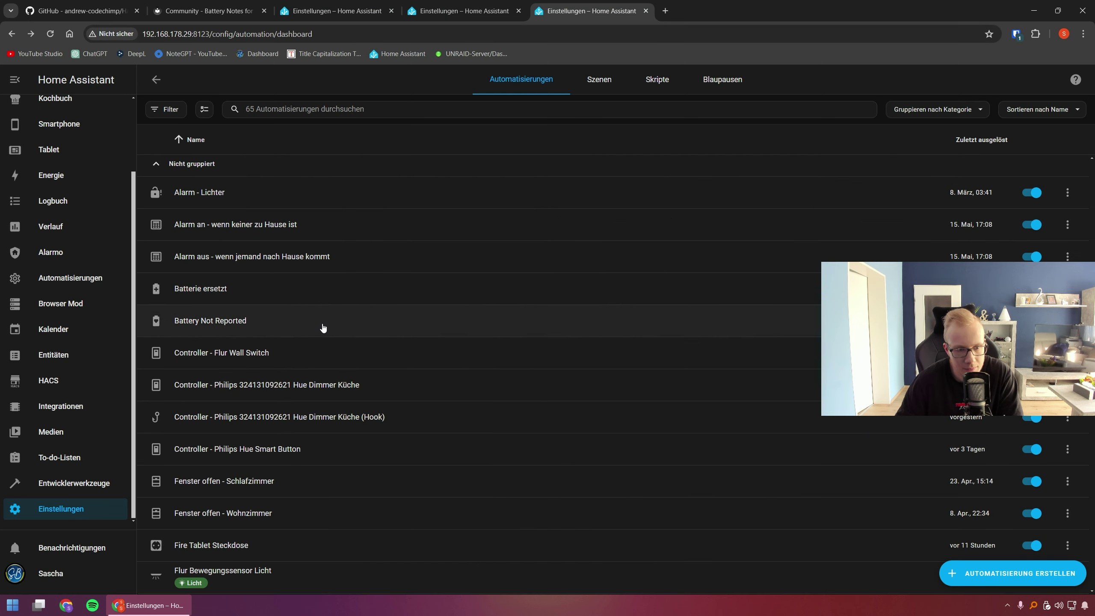
pyautogui.click(264, 317)
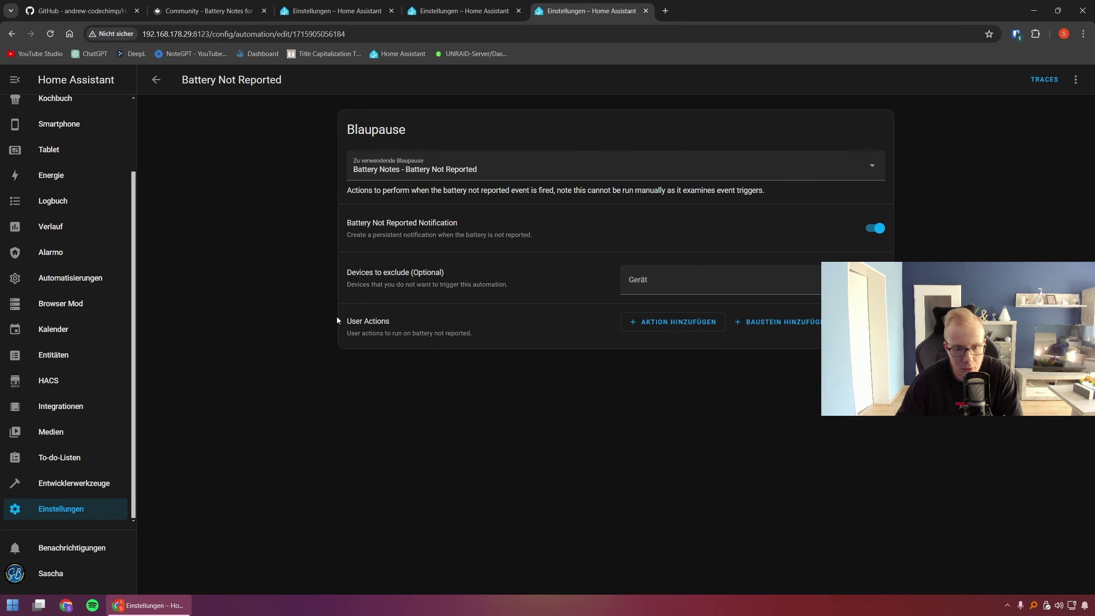
# Look through the devices that can be excluded and the available user actions, leaving both without a selection.
pyautogui.click(675, 290)
pyautogui.scroll(-10, 675, 345)
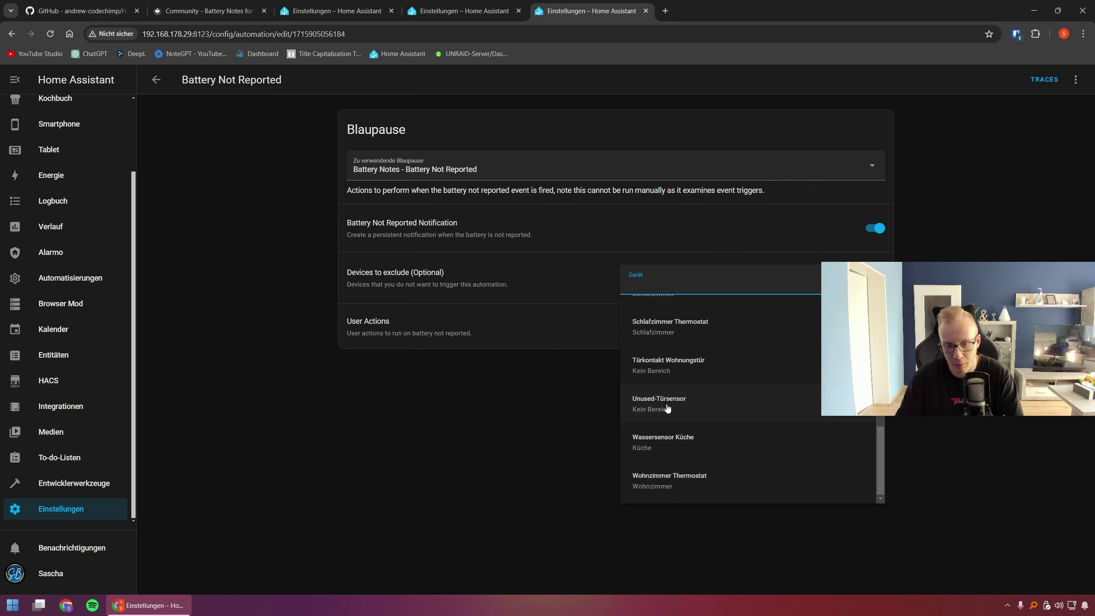
pyautogui.click(605, 454)
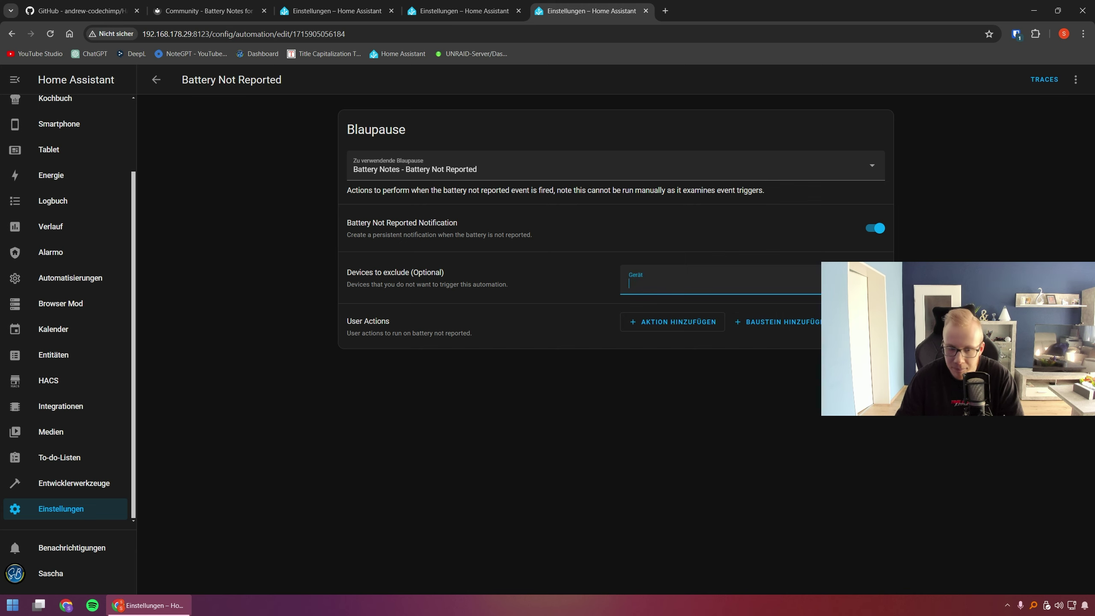
pyautogui.click(629, 371)
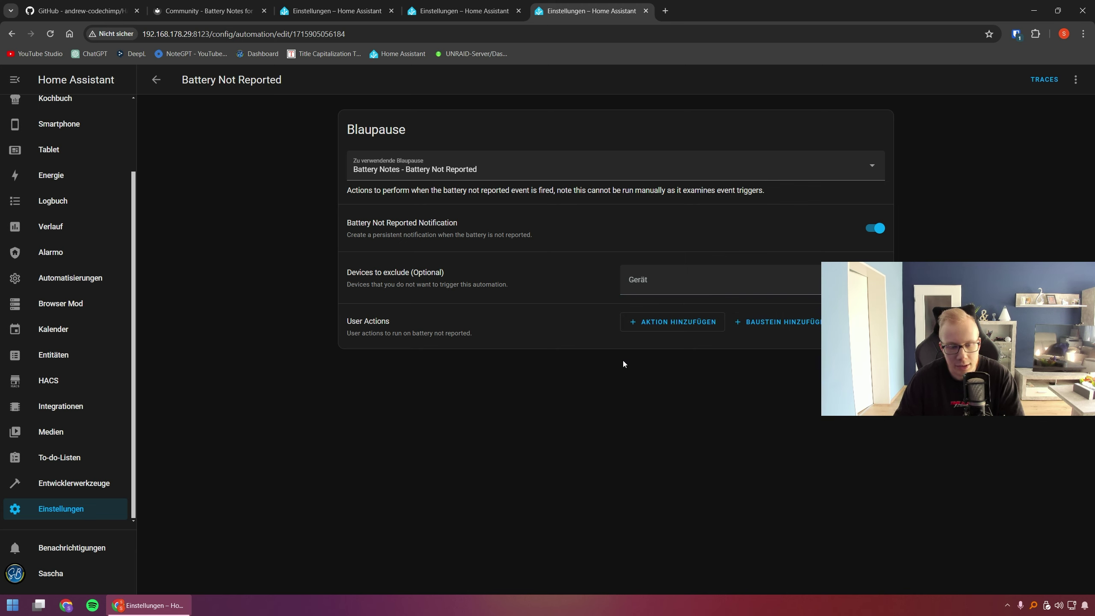
pyautogui.click(658, 326)
pyautogui.click(761, 460)
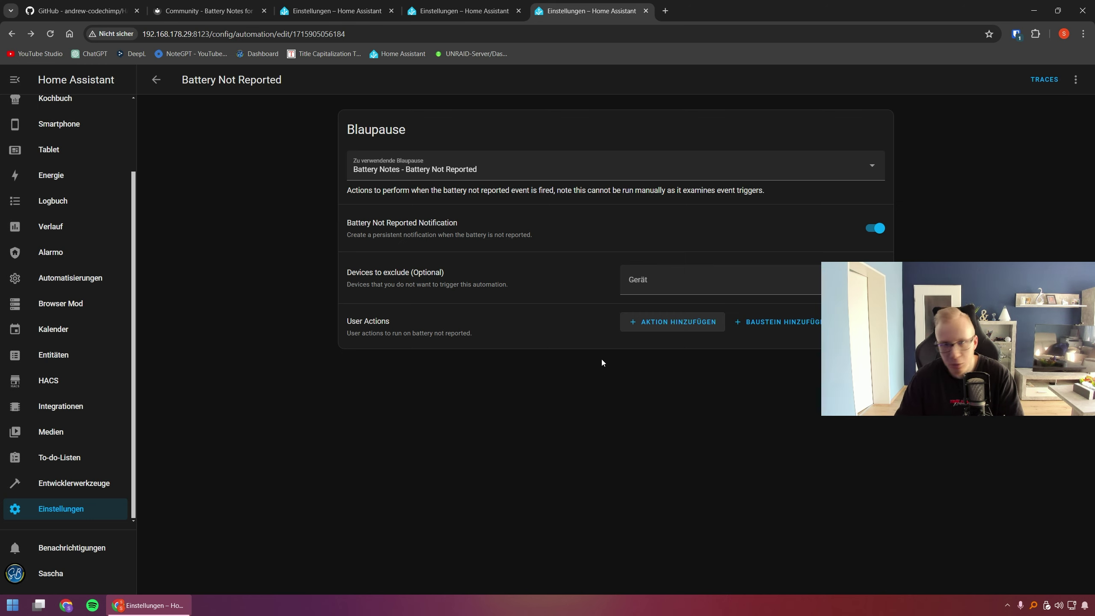
# Import the Battery Threshold blueprint from the Battery Notes documentation into Home Assistant.
pyautogui.hotkey('ctrl', '2')
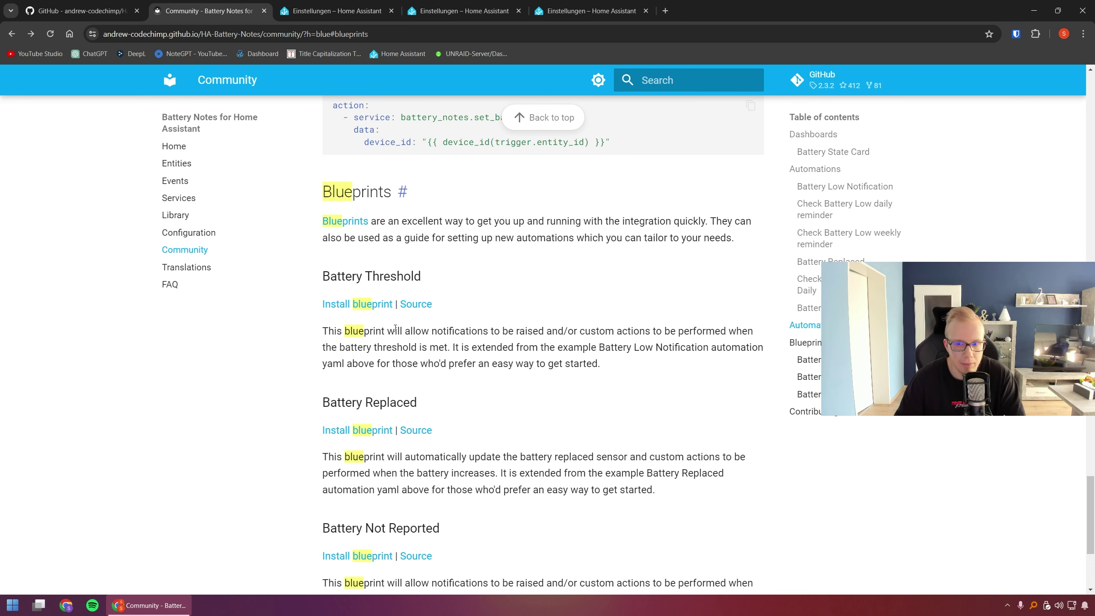
pyautogui.click(373, 304)
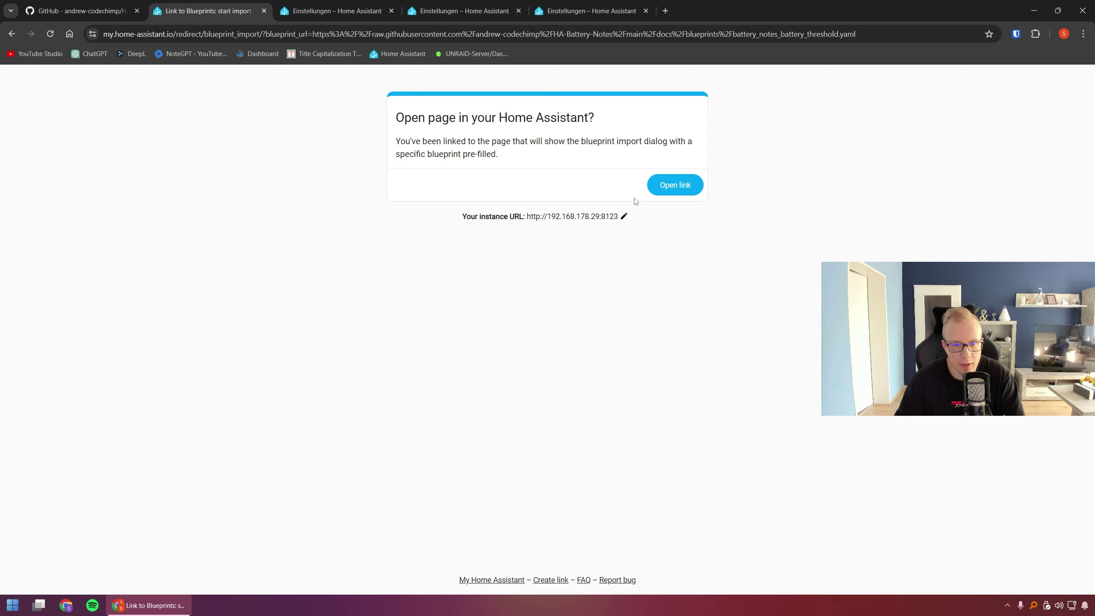
pyautogui.click(679, 185)
pyautogui.click(649, 394)
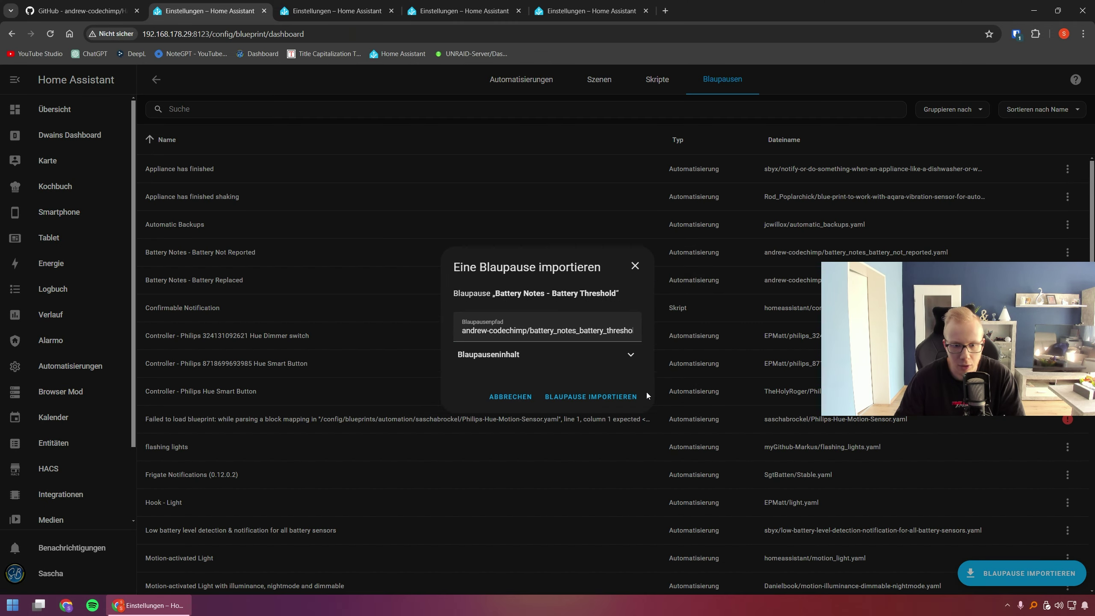
pyautogui.click(586, 395)
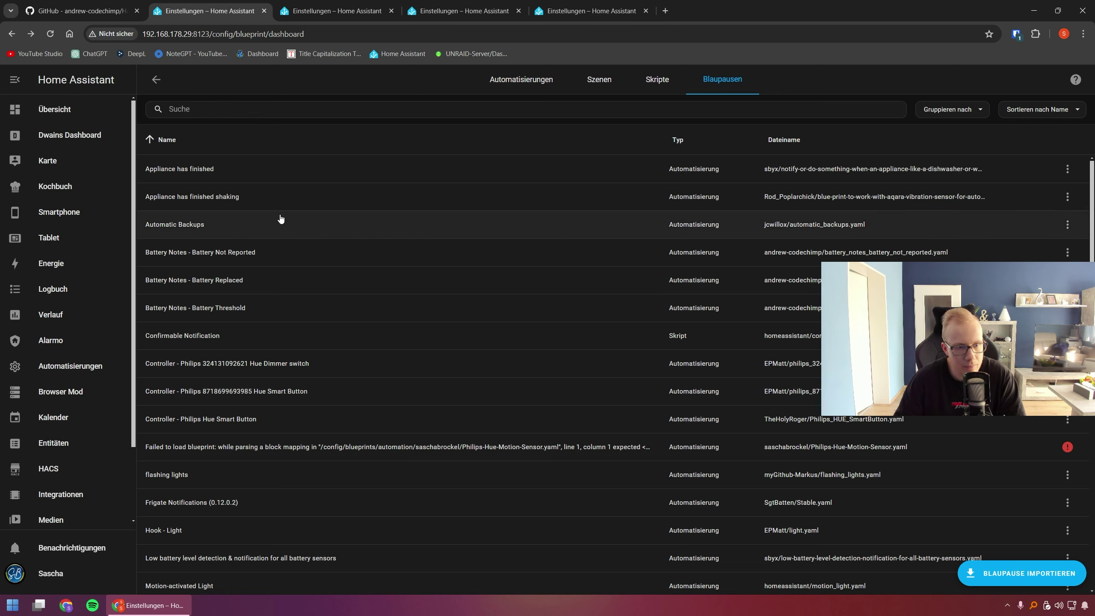
# Start an automation from the "Battery Notes - Battery Threshold" blueprint and view the devices that can be excluded.
pyautogui.click(338, 308)
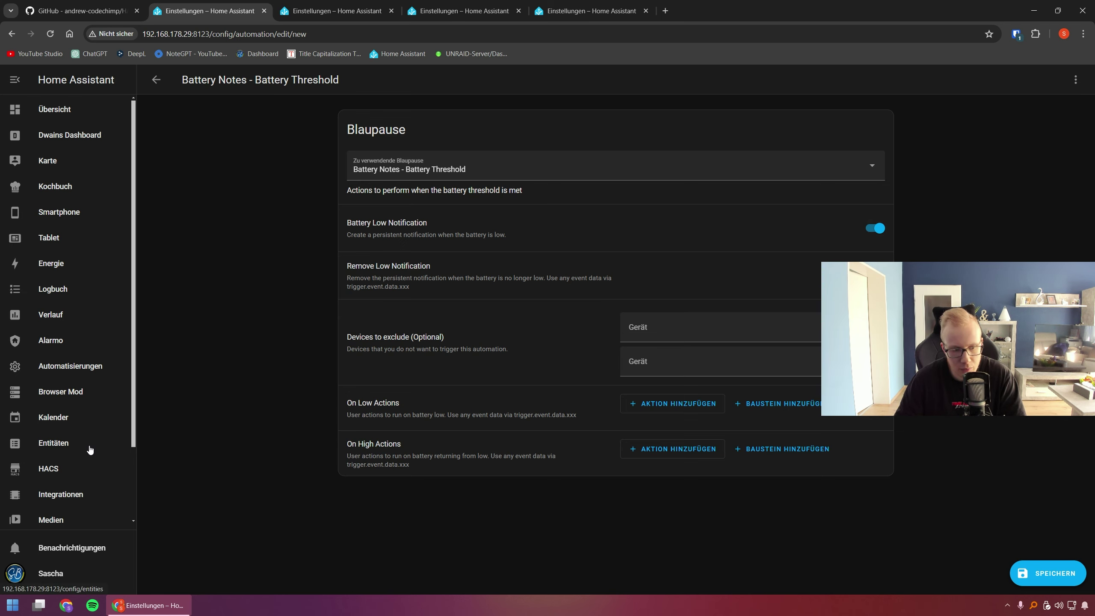
pyautogui.scroll(-2, 87, 444)
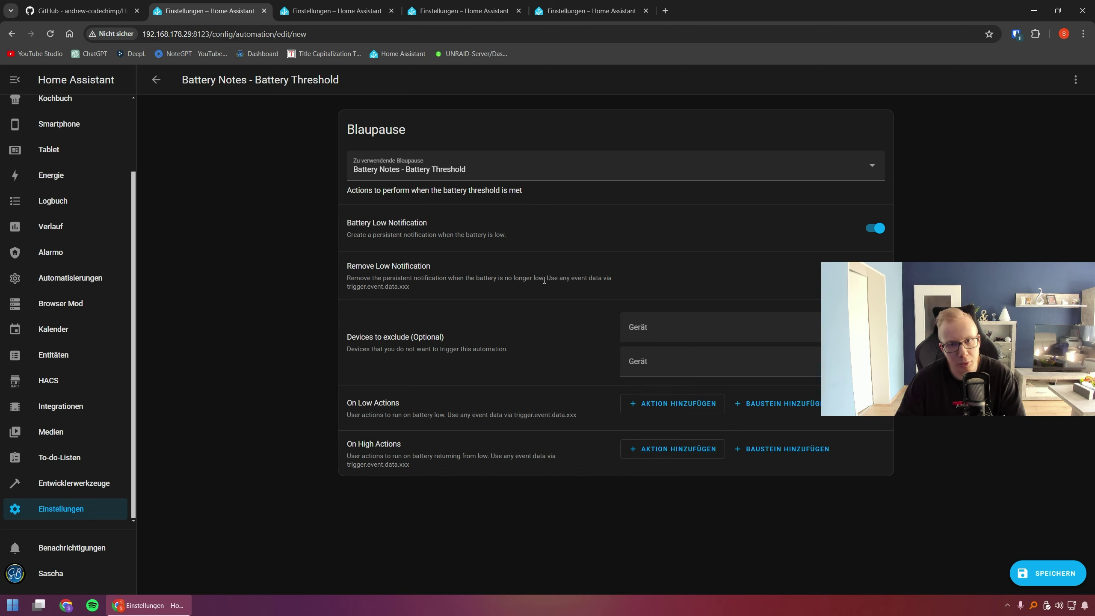
pyautogui.click(685, 336)
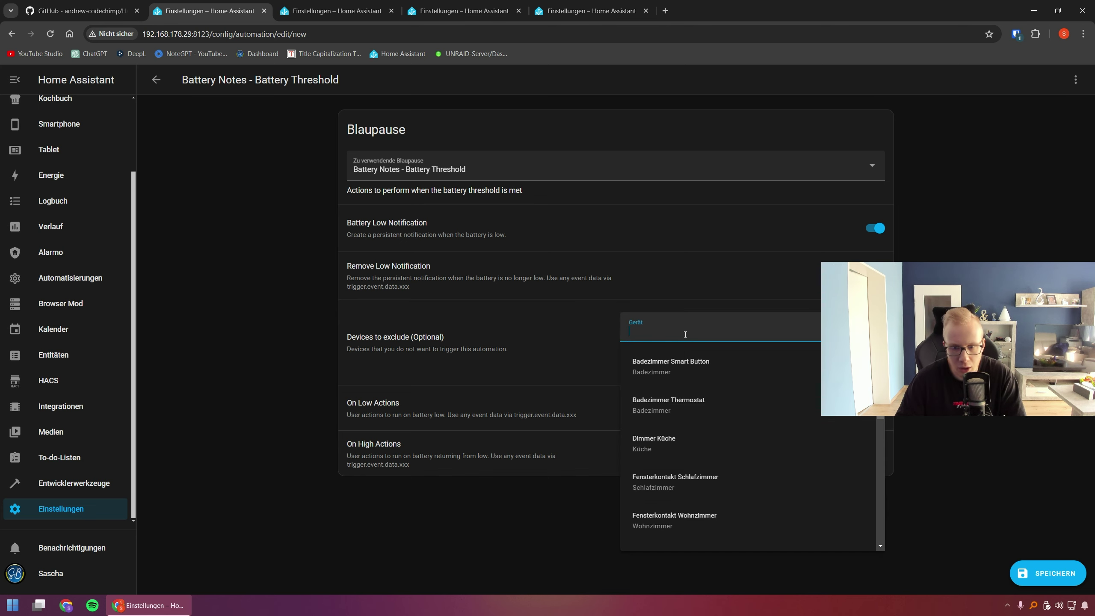
pyautogui.press('Escape')
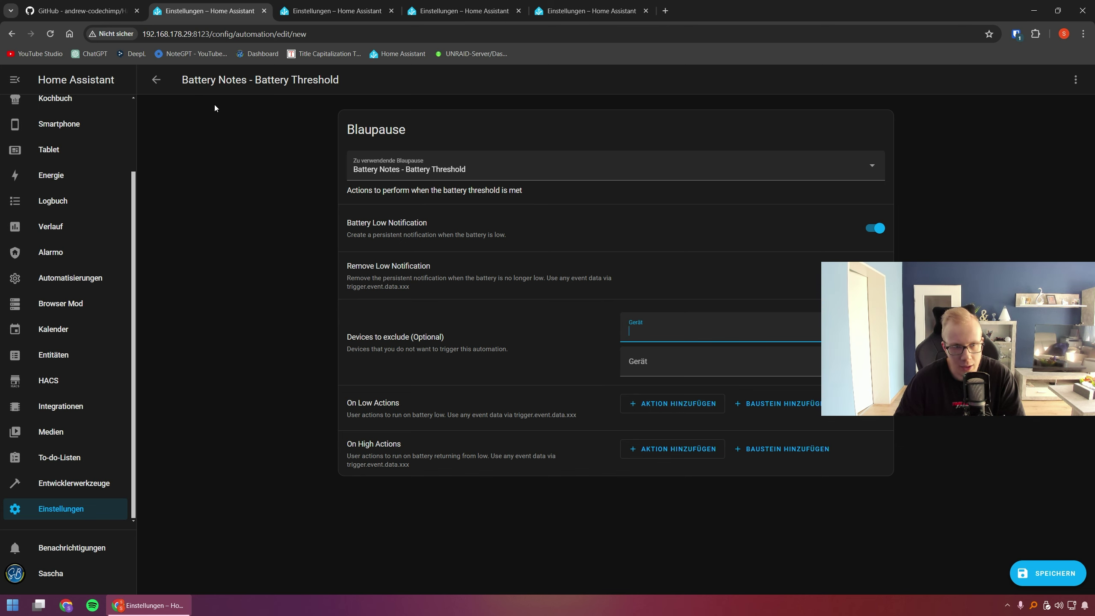
# Open the "Monitor - Batterie Level (<20%)" automation, view the YAML of its smartphone notification action, and collapse it again.
pyautogui.click(567, 15)
pyautogui.click(156, 80)
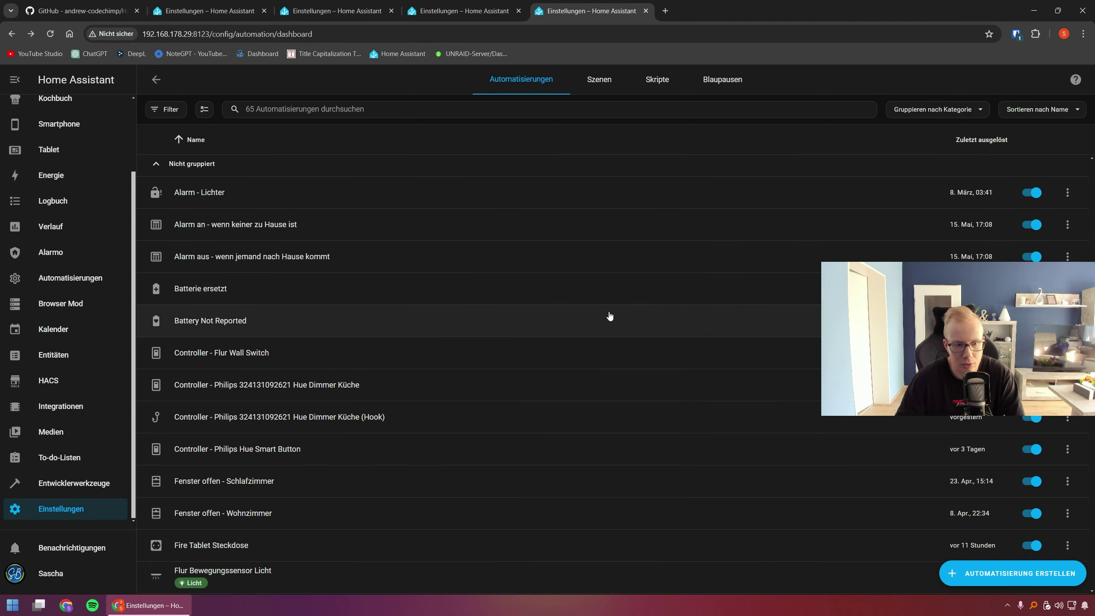
pyautogui.click(612, 318)
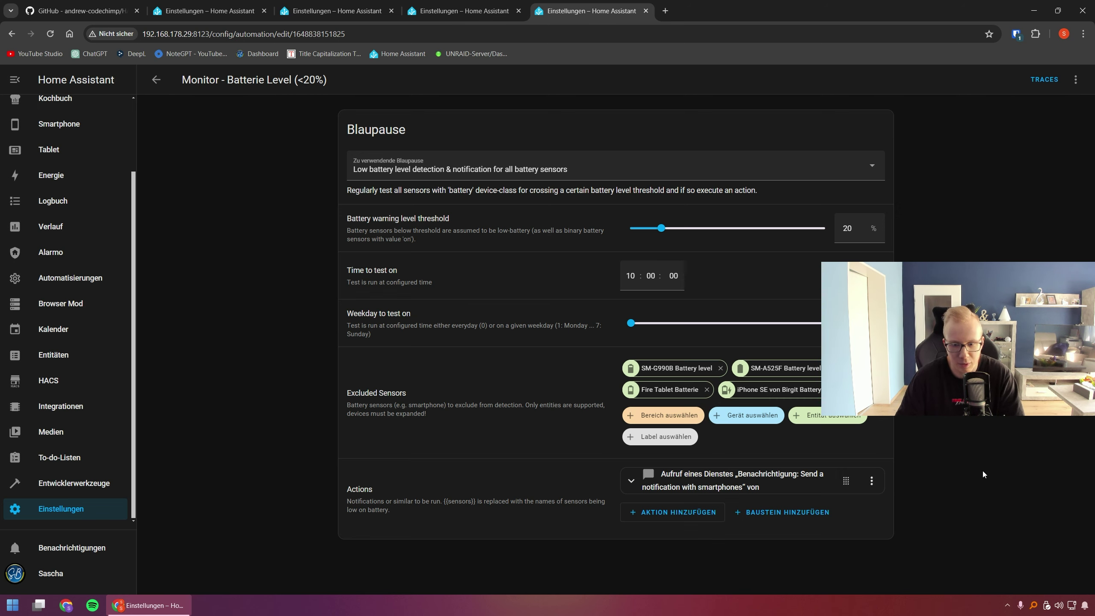
pyautogui.click(755, 486)
pyautogui.scroll(-3, 756, 486)
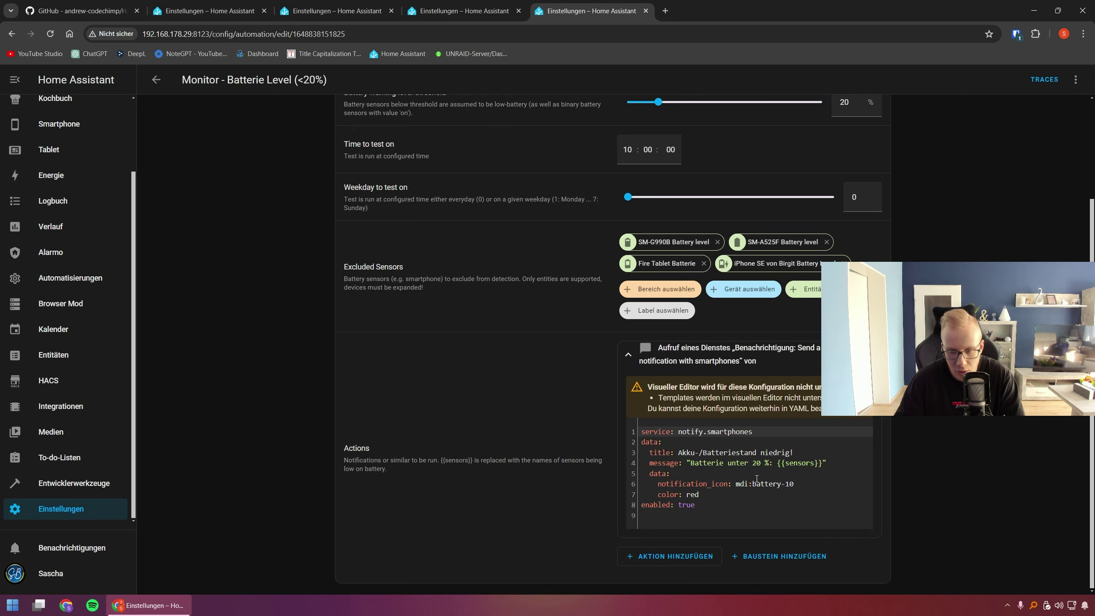
pyautogui.click(752, 363)
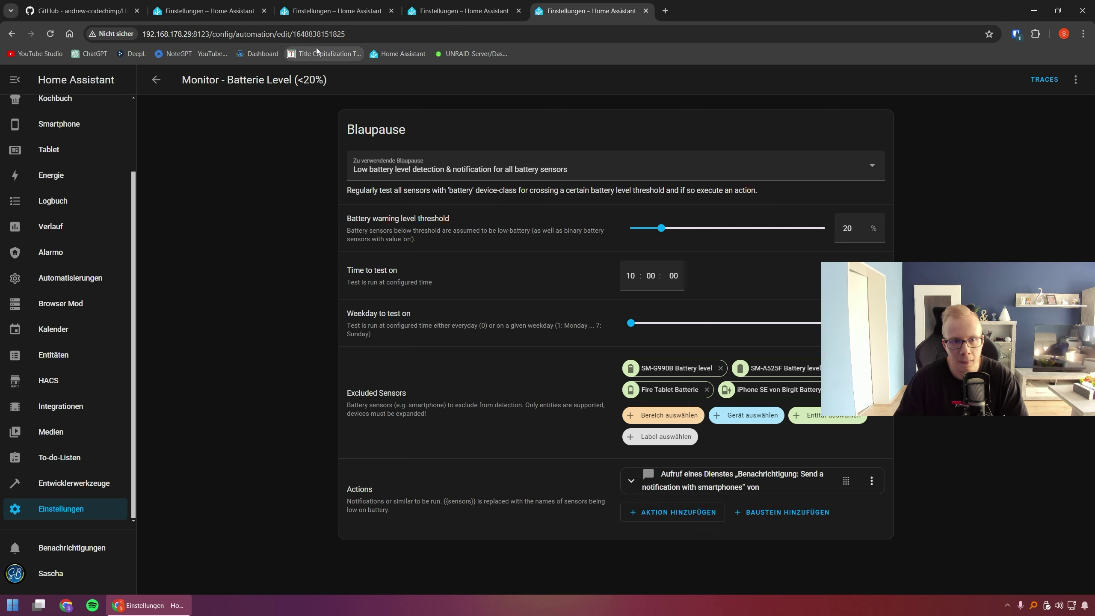
# Return from the Badezimmer Smart Button page to the Battery Notes device list and look through the listed devices.
pyautogui.click(248, 15)
pyautogui.click(332, 11)
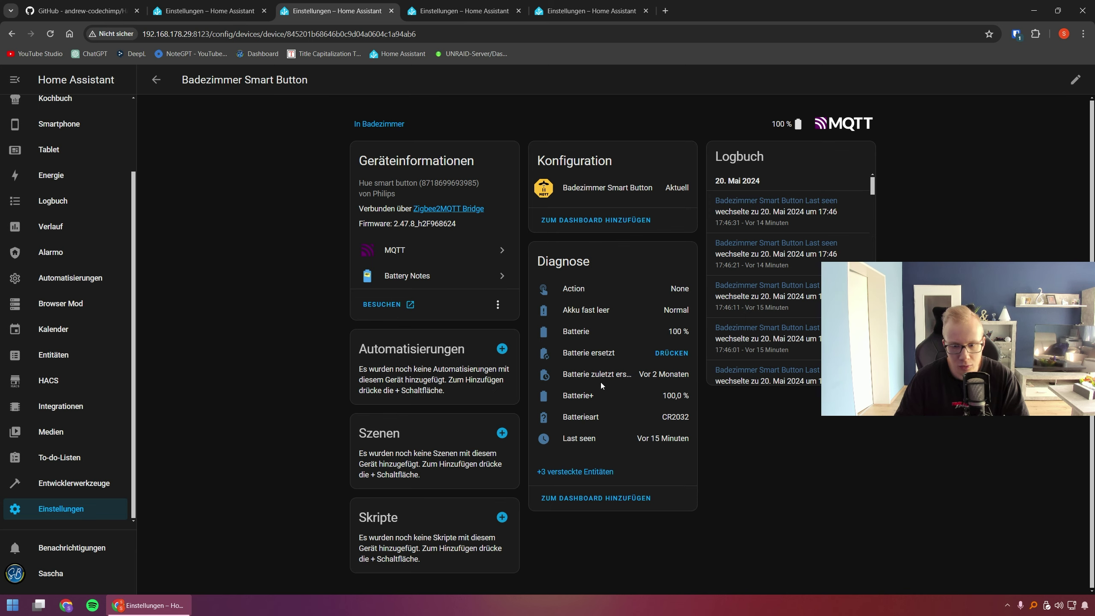
pyautogui.hotkey('alt', 'Left')
pyautogui.scroll(-2, 496, 285)
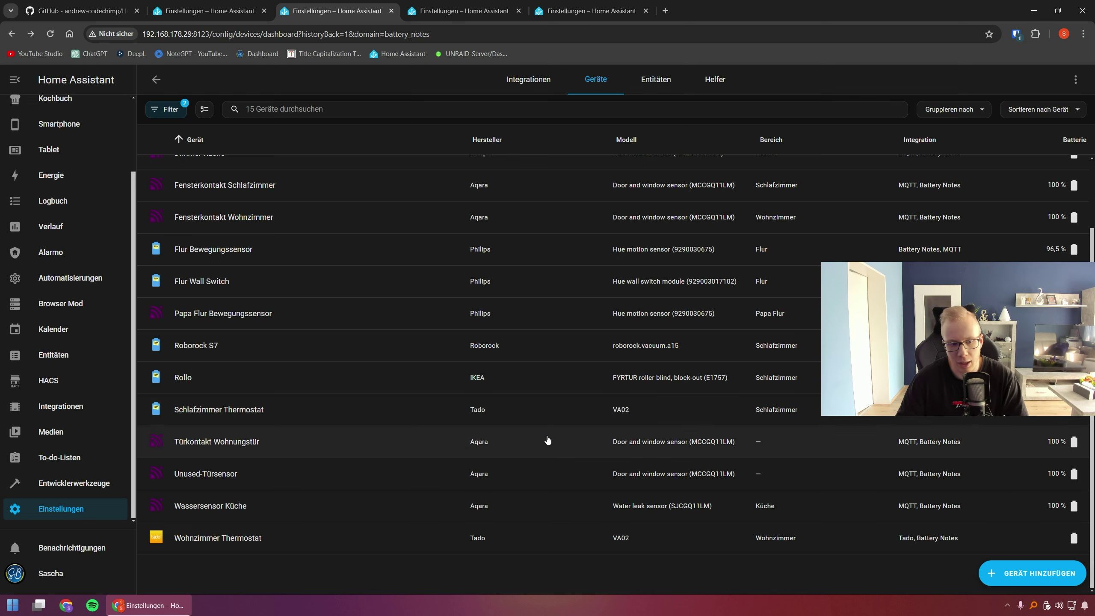
pyautogui.scroll(2, 545, 439)
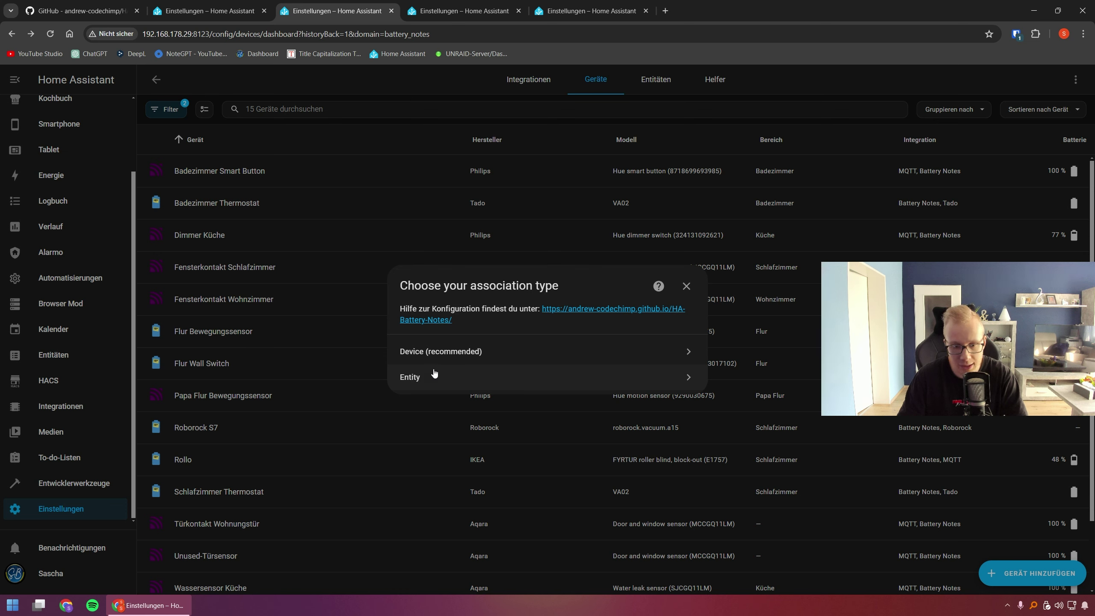
# Start a Battery Notes entry with the "Device (recommended)" association type, look through the selectable devices, and close the dialog without choosing one.
pyautogui.click(437, 358)
pyautogui.click(518, 309)
pyautogui.scroll(-10, 535, 380)
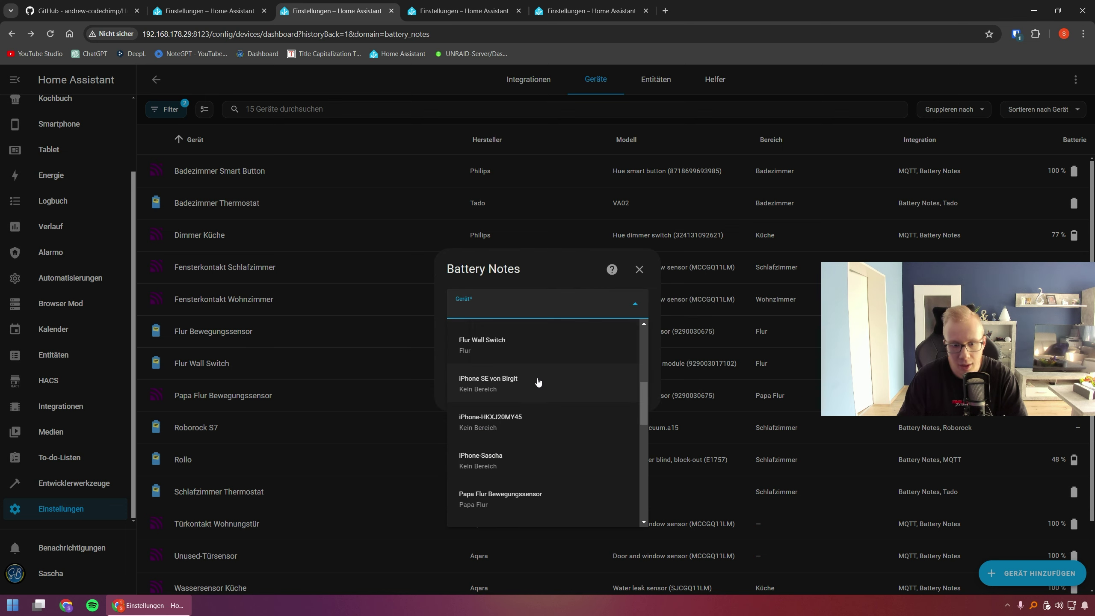
pyautogui.click(544, 270)
pyautogui.click(640, 269)
# Open the Roborock S7 device, examine its diagnostic entities including the battery type and replacement entries, and return to the device list.
pyautogui.scroll(-1, 412, 309)
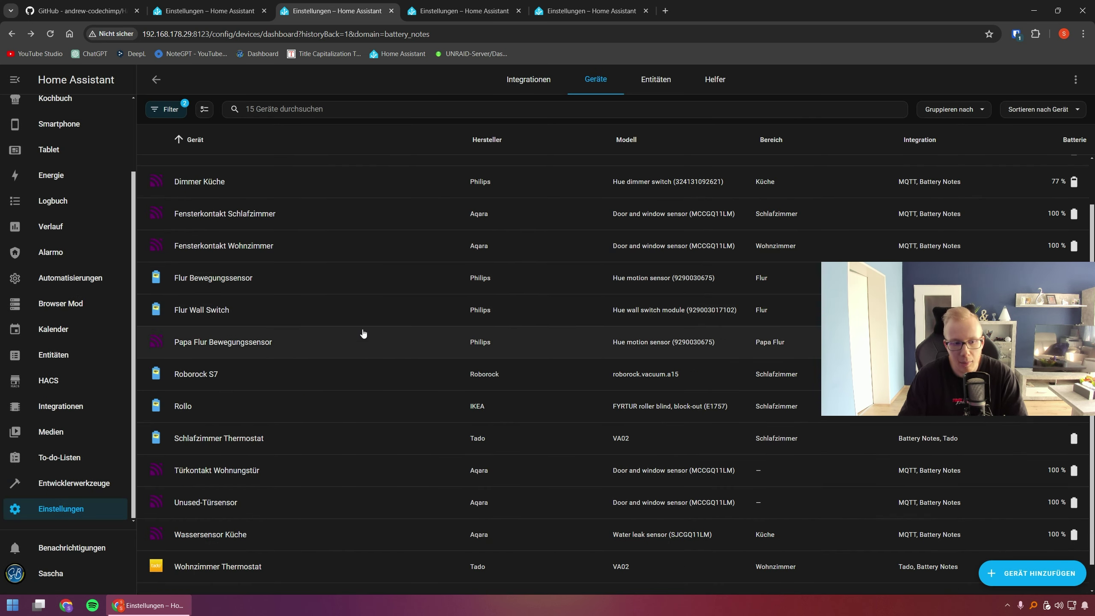
pyautogui.click(342, 370)
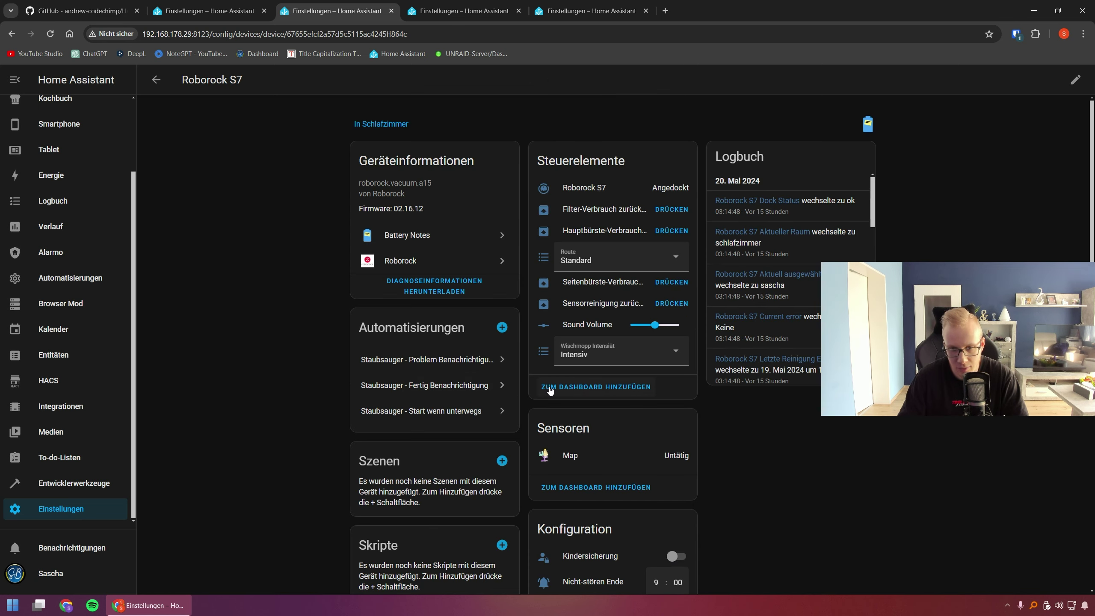
pyautogui.scroll(-5, 550, 391)
pyautogui.scroll(4, 762, 432)
pyautogui.scroll(-10, 762, 431)
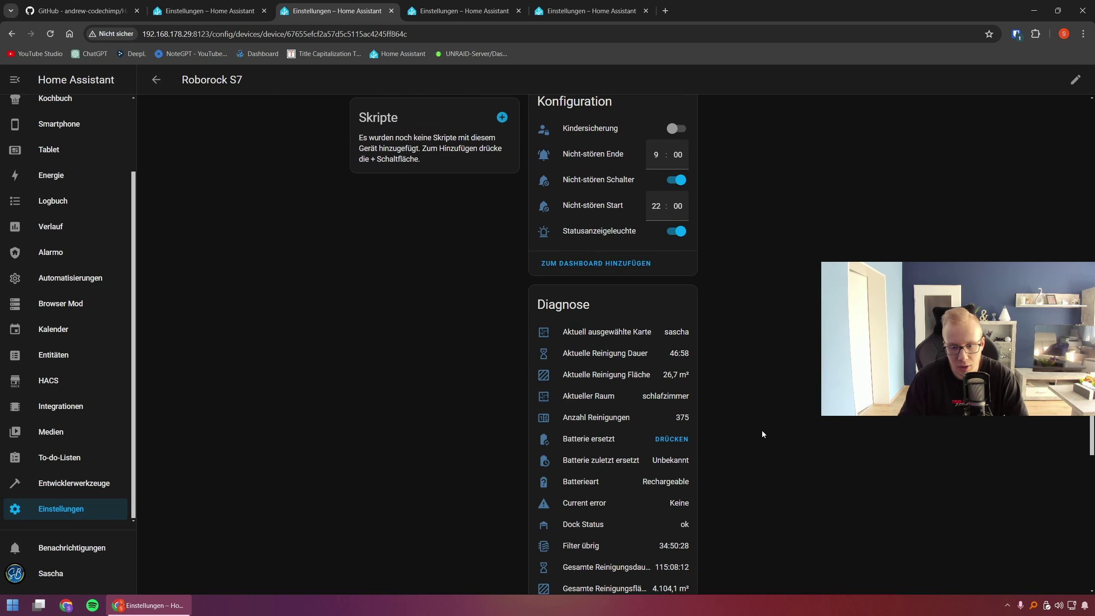
pyautogui.scroll(-5, 755, 431)
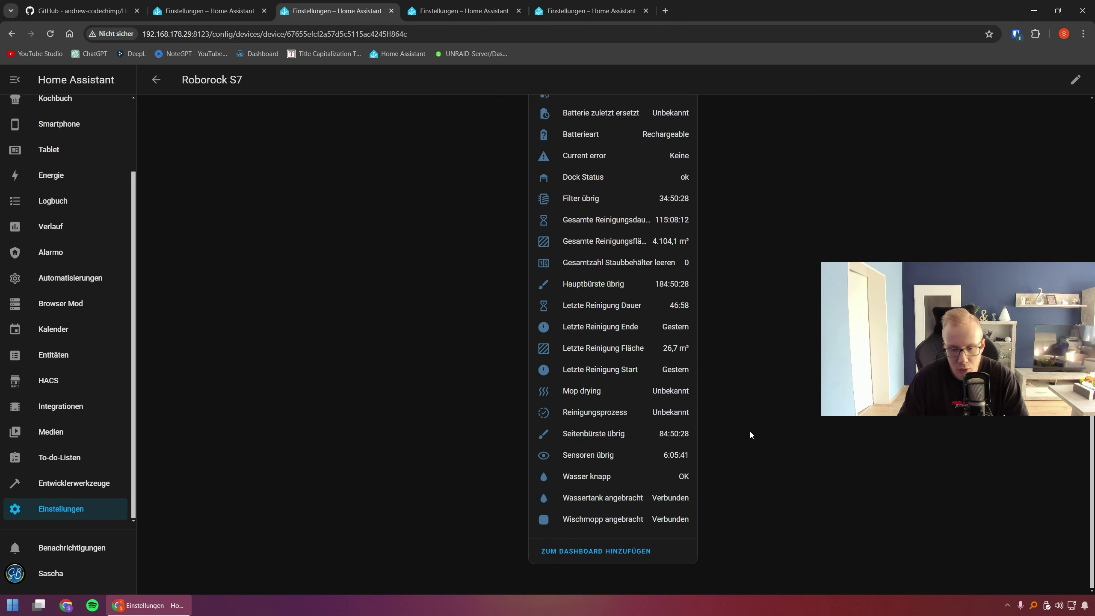
pyautogui.scroll(5, 745, 428)
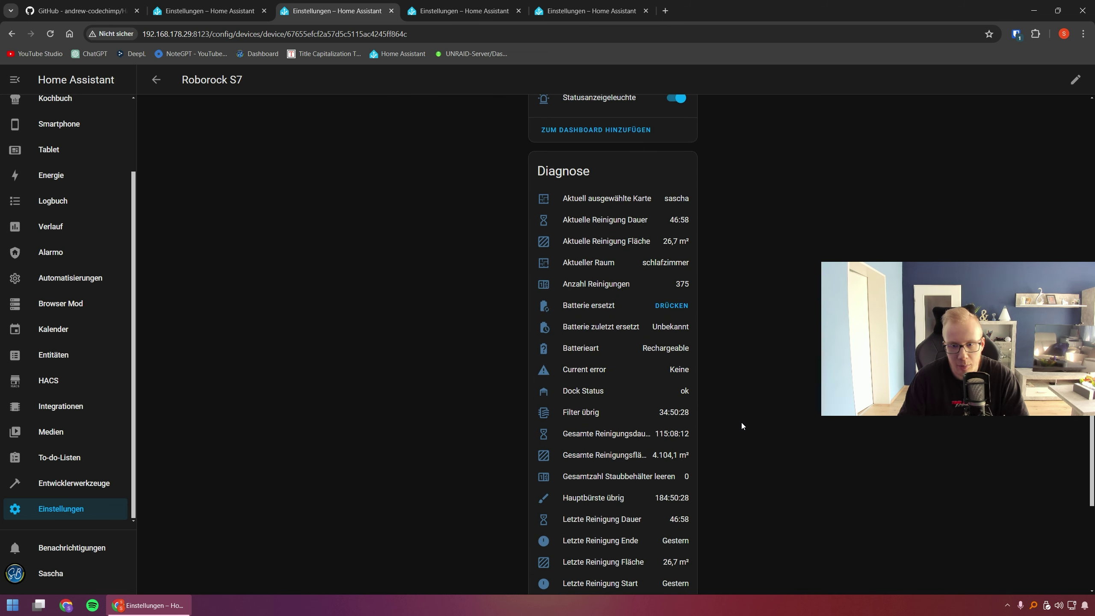
pyautogui.scroll(-2, 742, 424)
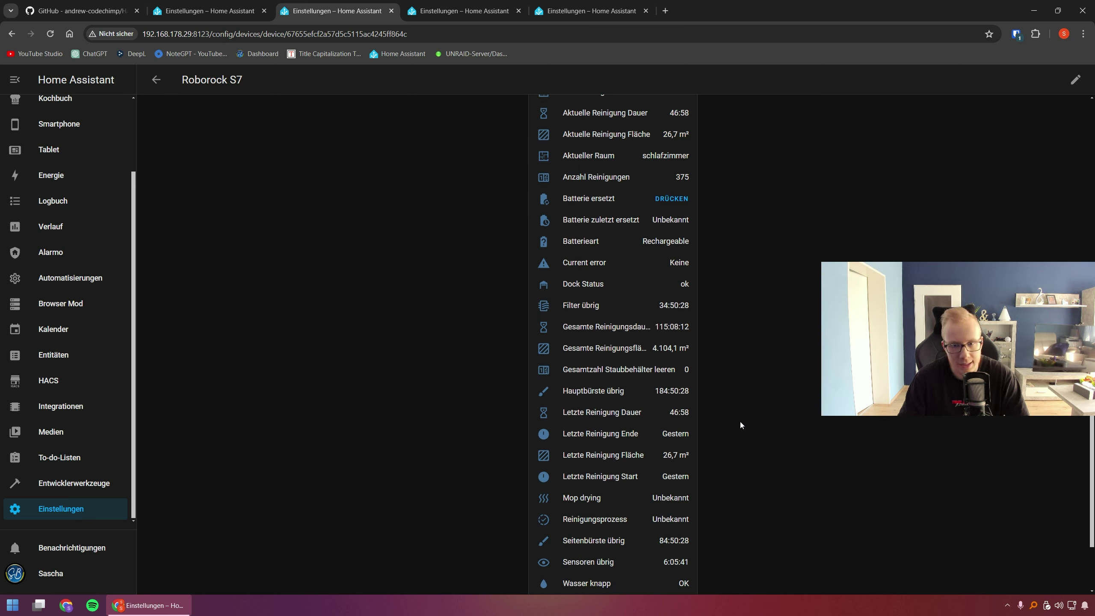
pyautogui.scroll(1, 740, 425)
pyautogui.scroll(-3, 740, 425)
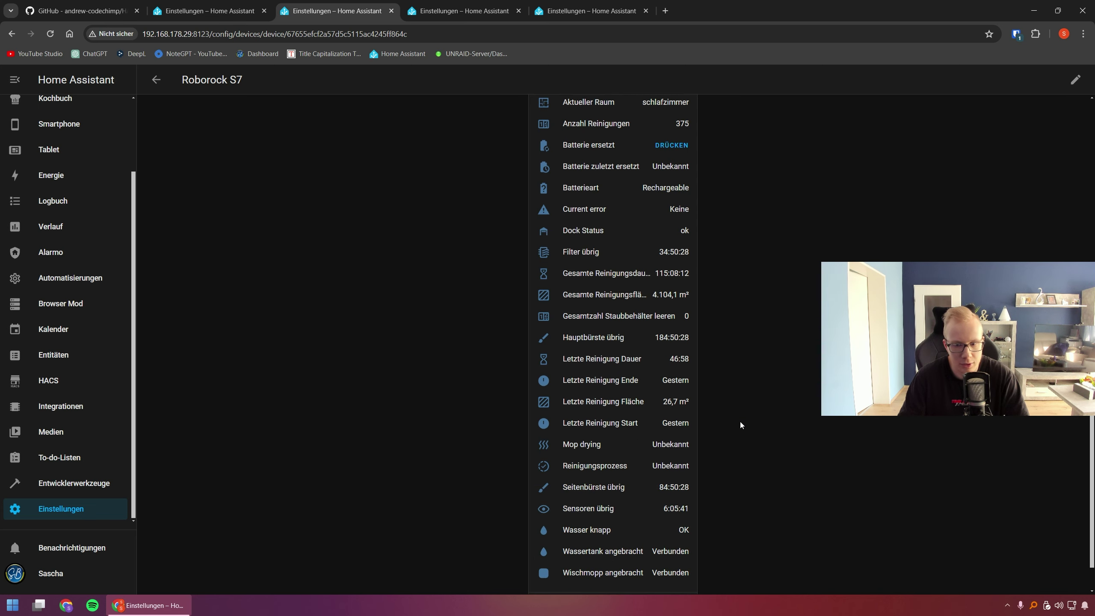
pyautogui.click(12, 29)
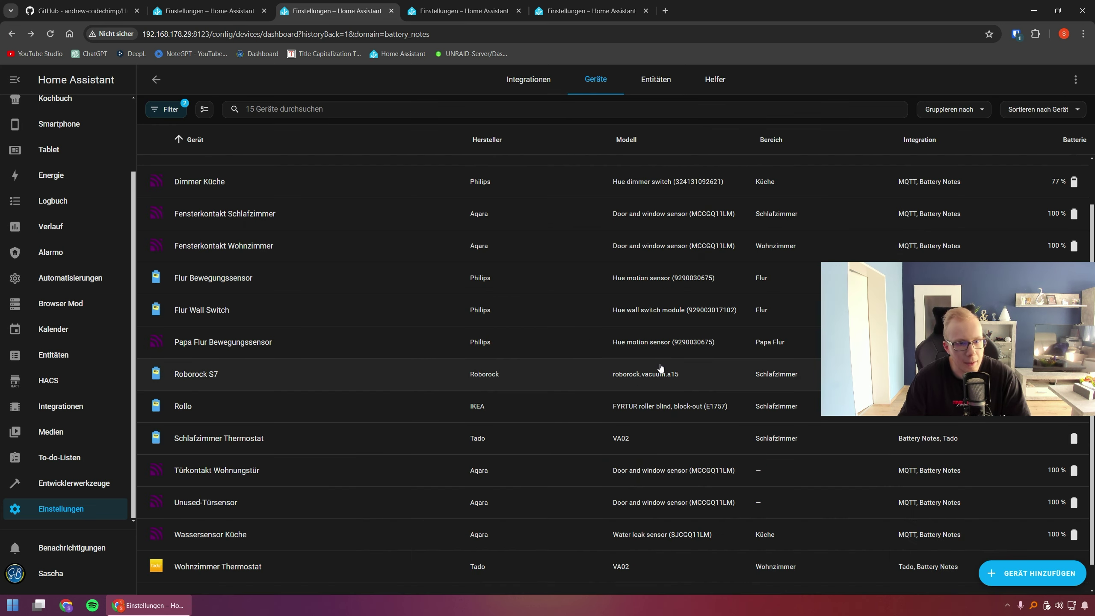